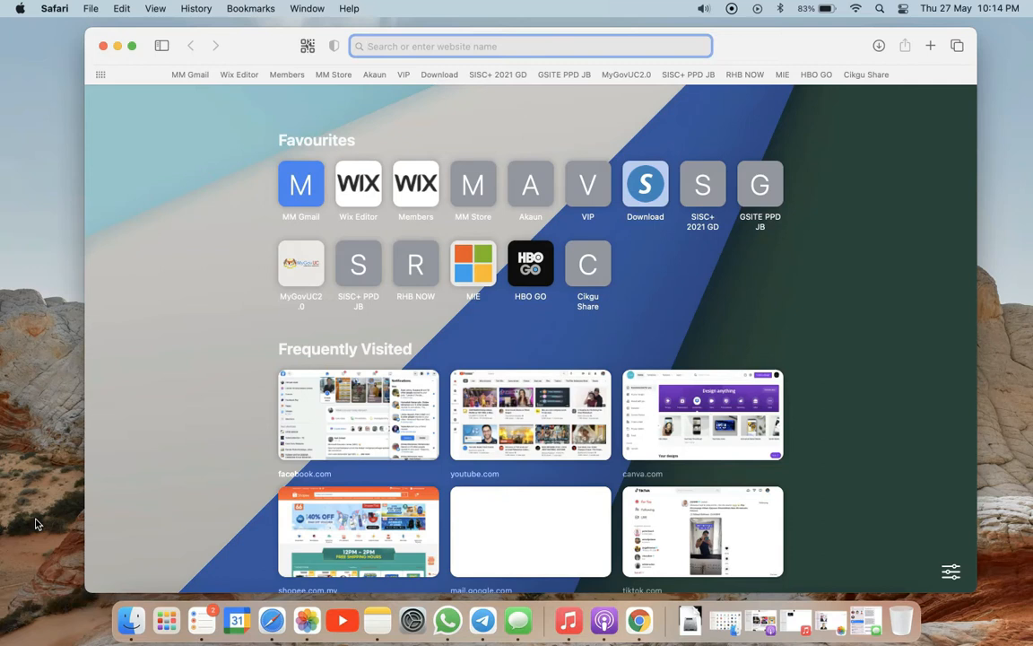
Step: Open the jamboard.google.com website in the browser
text(jamboard)
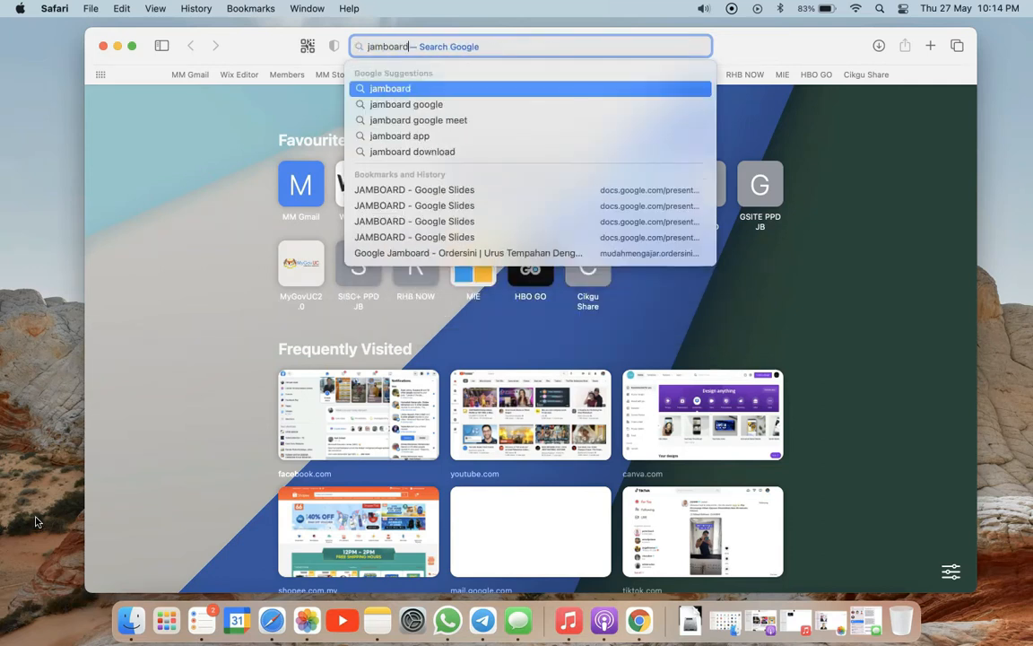
text(.googl)
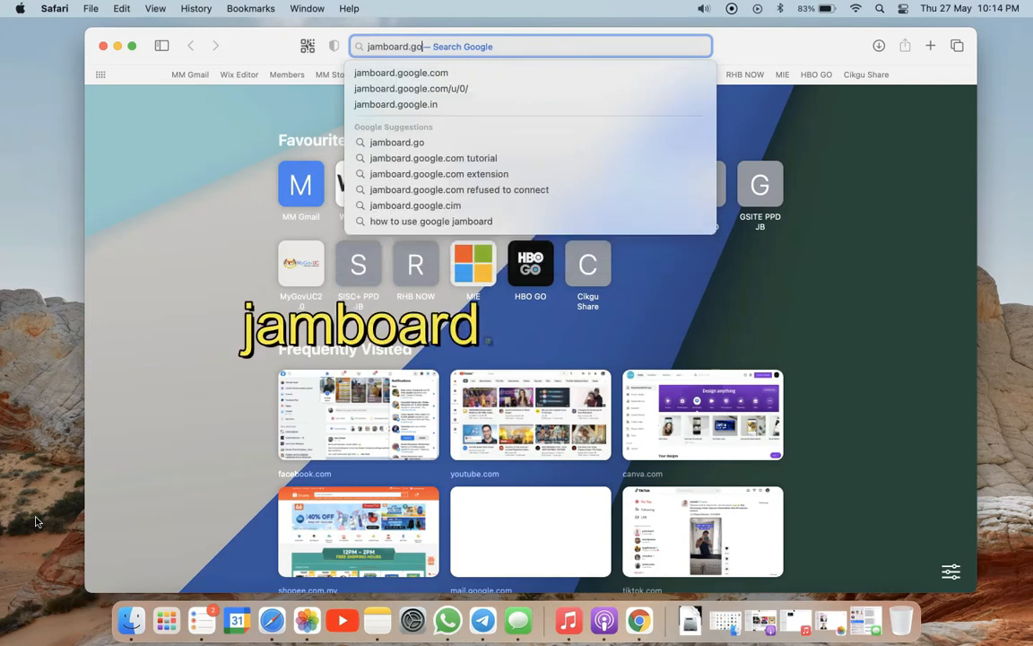
text(e)
key(BackSpace)
text(le.com)
key(Return)
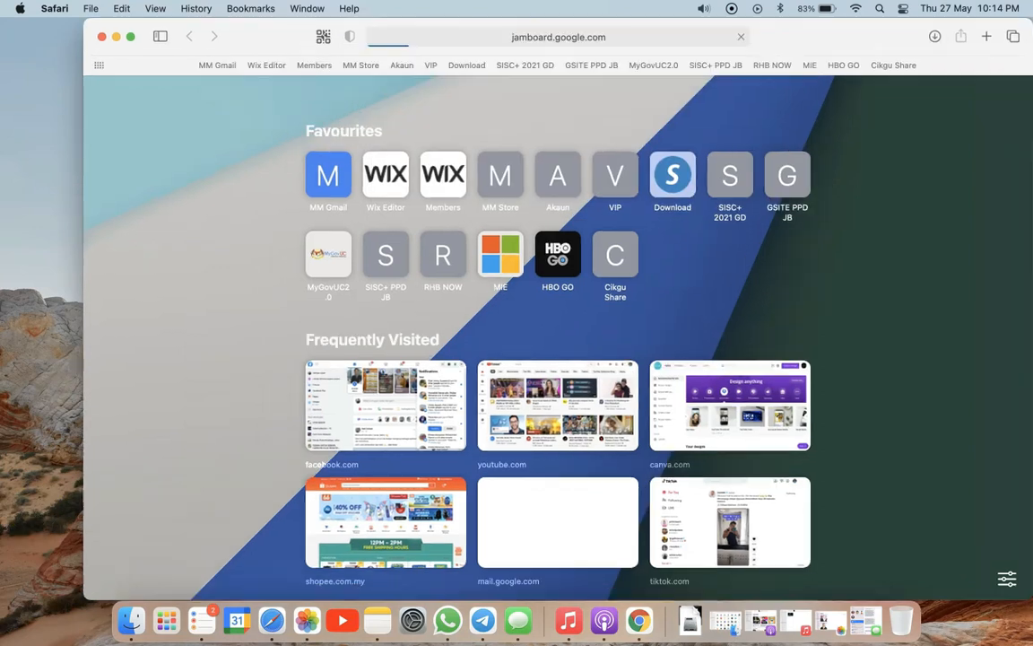
Step: Shift the browser window slightly and create a new blank jam
drag(919, 30, 892, 36)
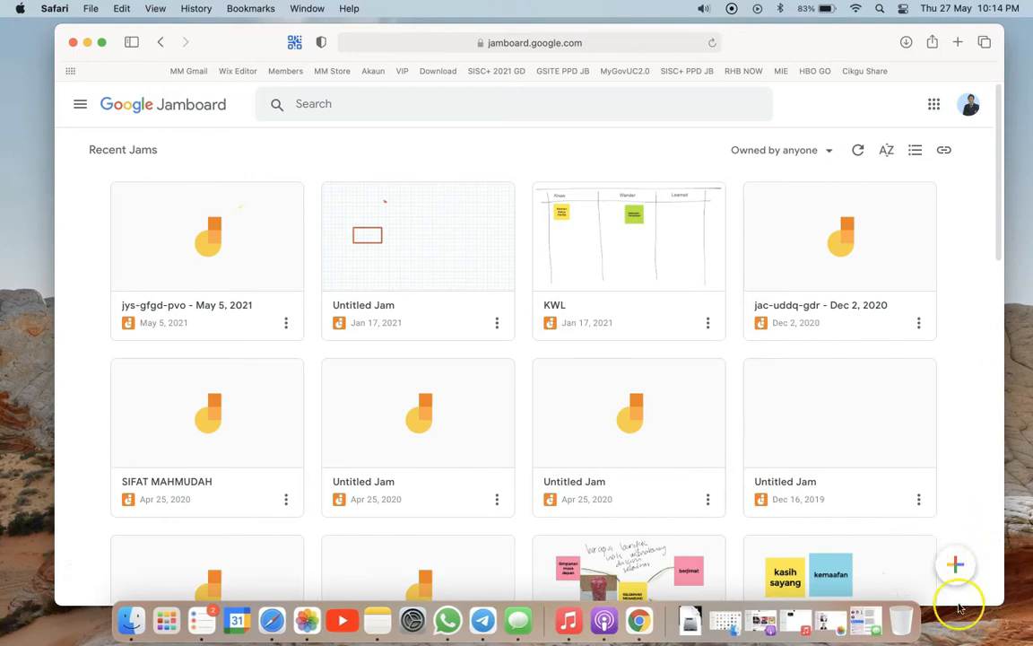
click(958, 571)
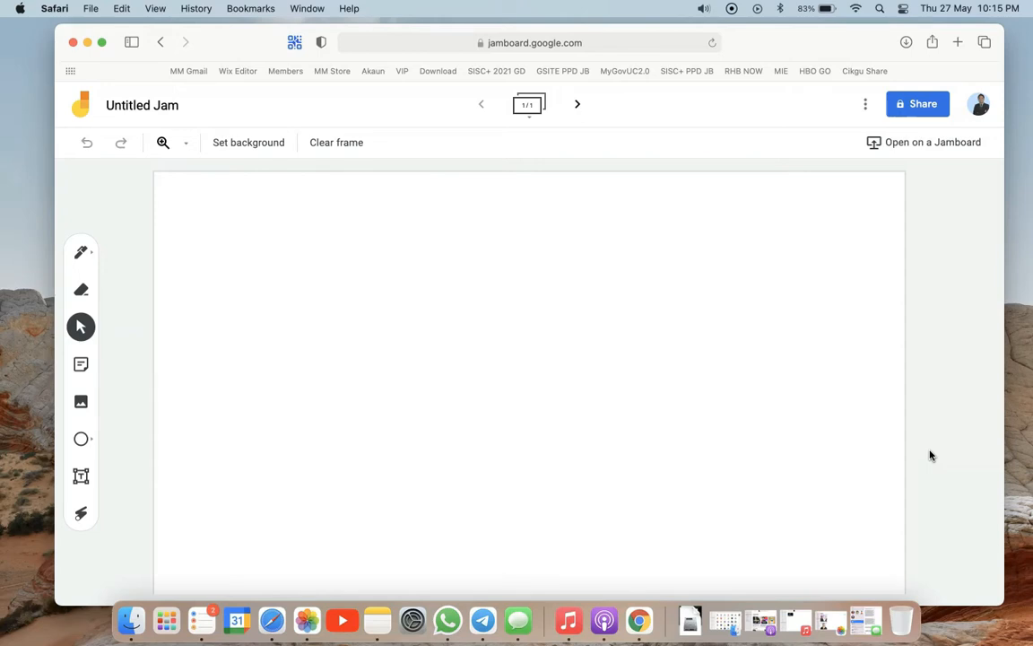
click(656, 360)
click(491, 303)
Step: Handwrite the word Matematik with the black pen across the upper part of the frame
click(83, 253)
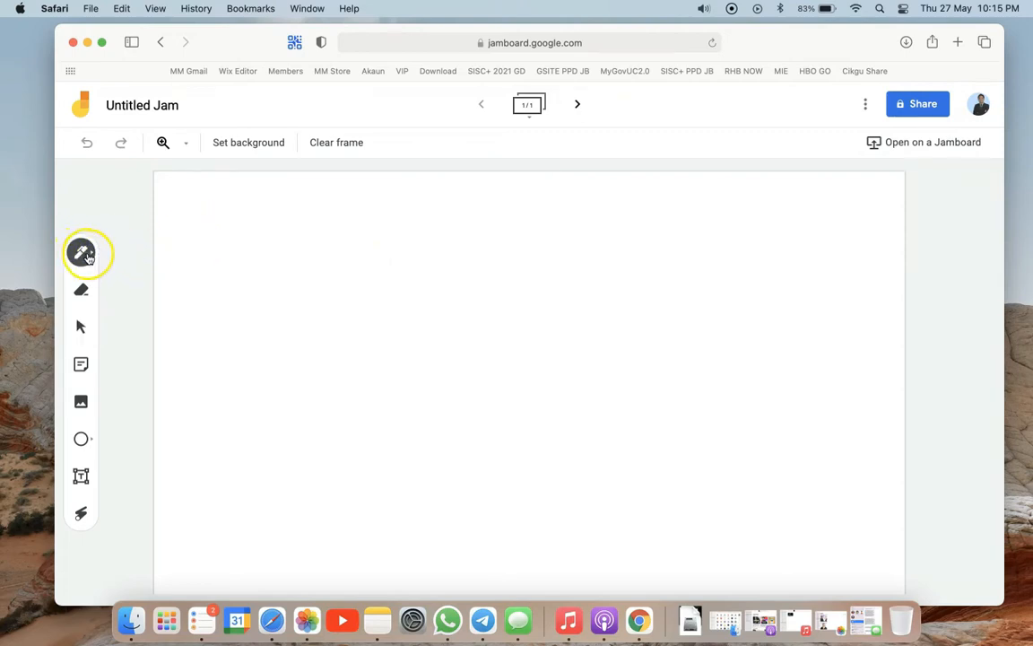
click(87, 256)
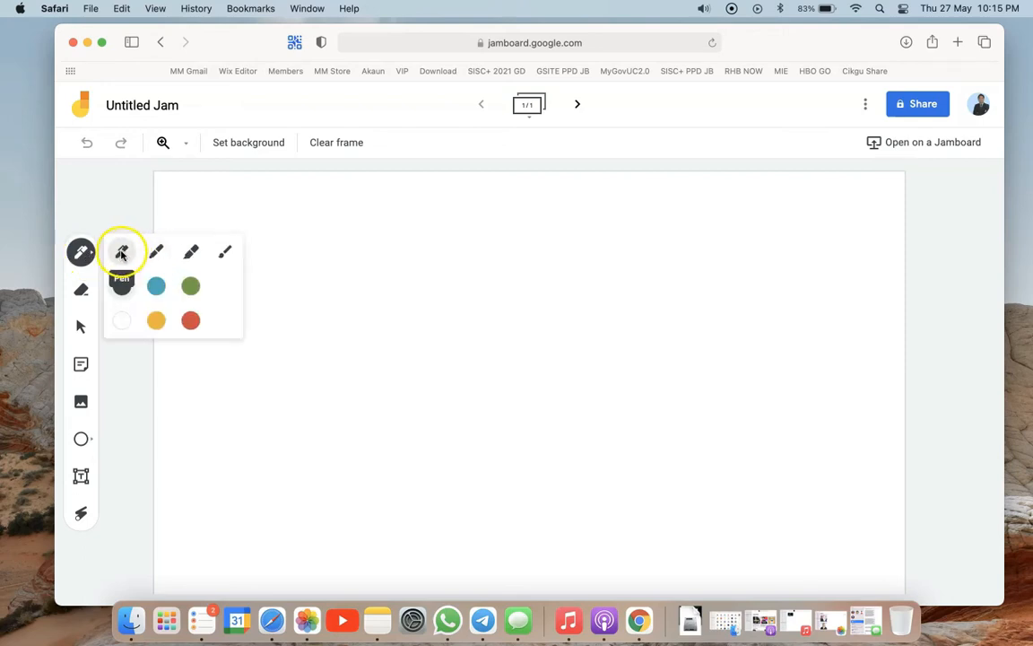
click(193, 257)
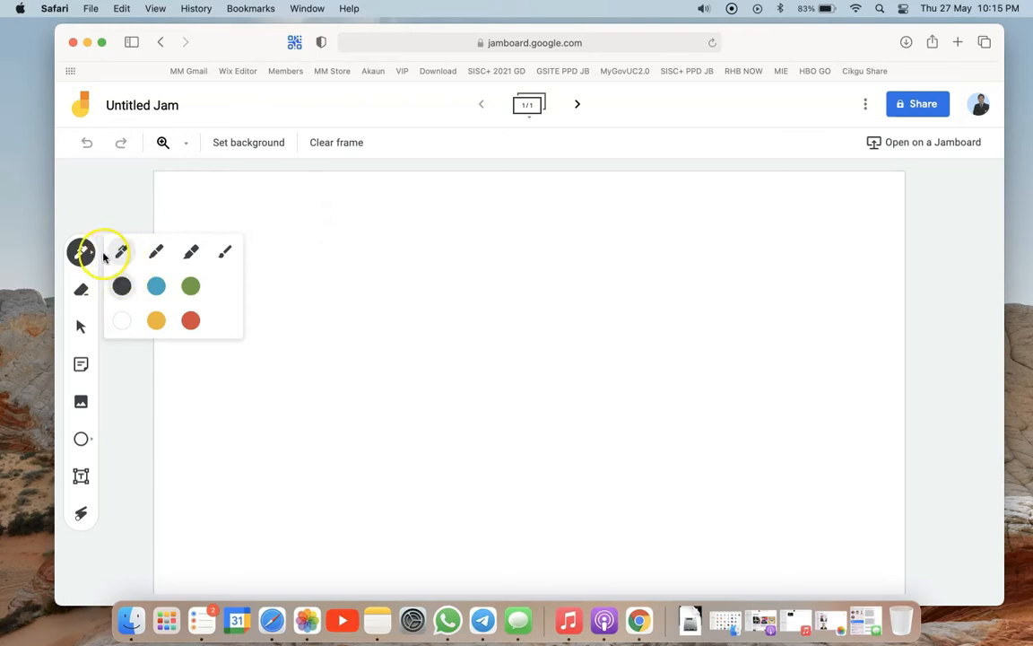
drag(277, 227, 271, 285)
mouse_move(277, 232)
mouse_down()
mouse_move(299, 285)
mouse_move(385, 260)
mouse_move(383, 277)
mouse_move(412, 250)
mouse_move(418, 281)
mouse_move(425, 270)
mouse_move(452, 289)
mouse_up()
mouse_move(464, 242)
mouse_down()
mouse_move(465, 288)
mouse_move(487, 258)
mouse_move(490, 288)
mouse_move(527, 250)
mouse_move(532, 289)
mouse_up()
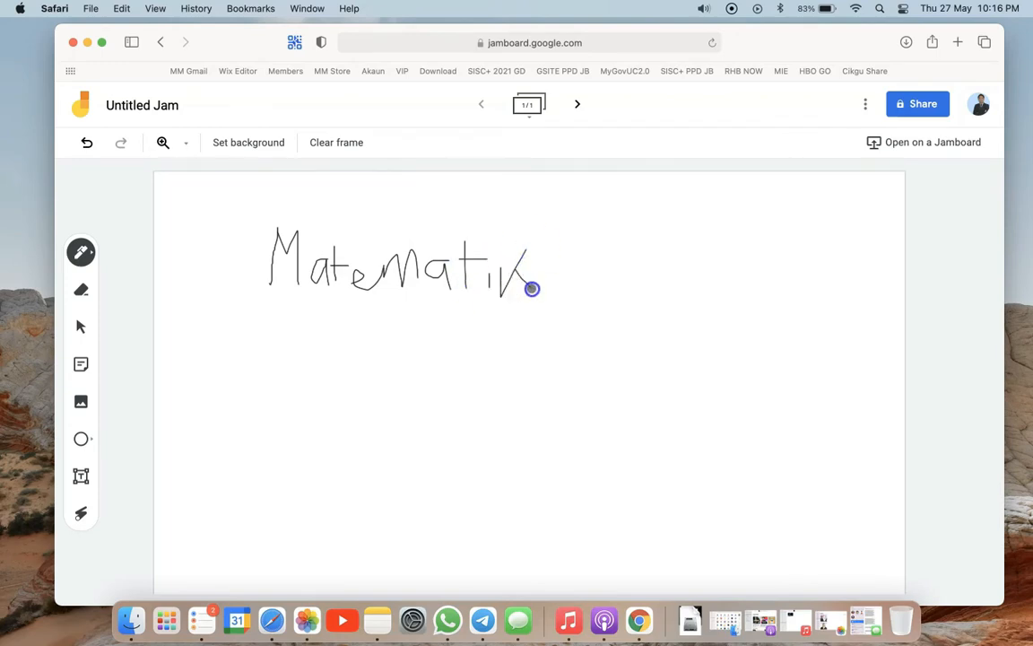
click(492, 267)
click(489, 264)
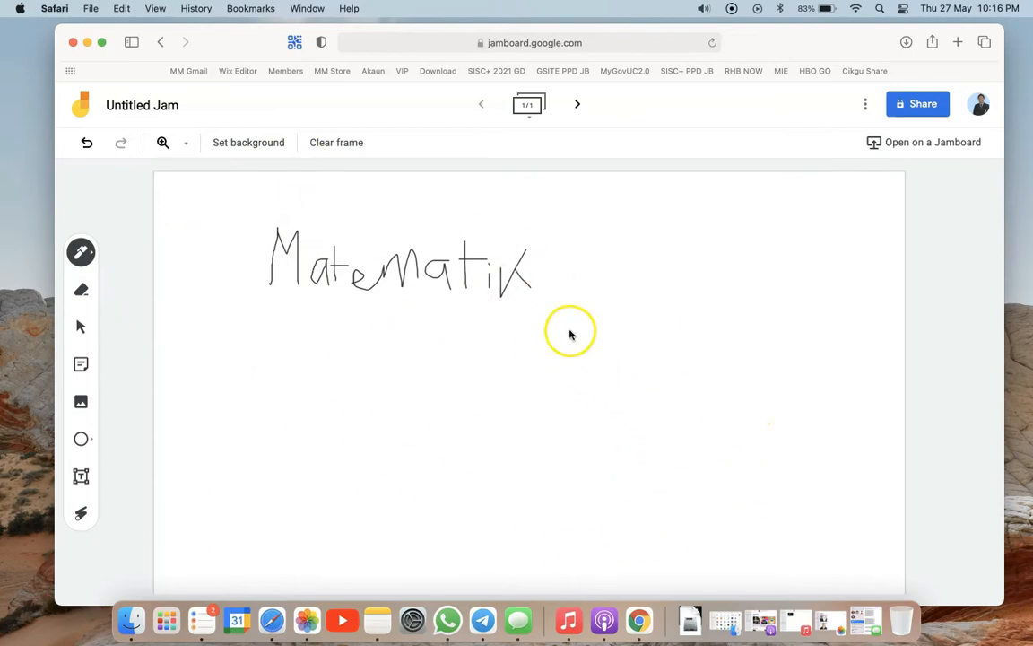
Step: Try the dotted frame background, followed by the lined one
click(260, 147)
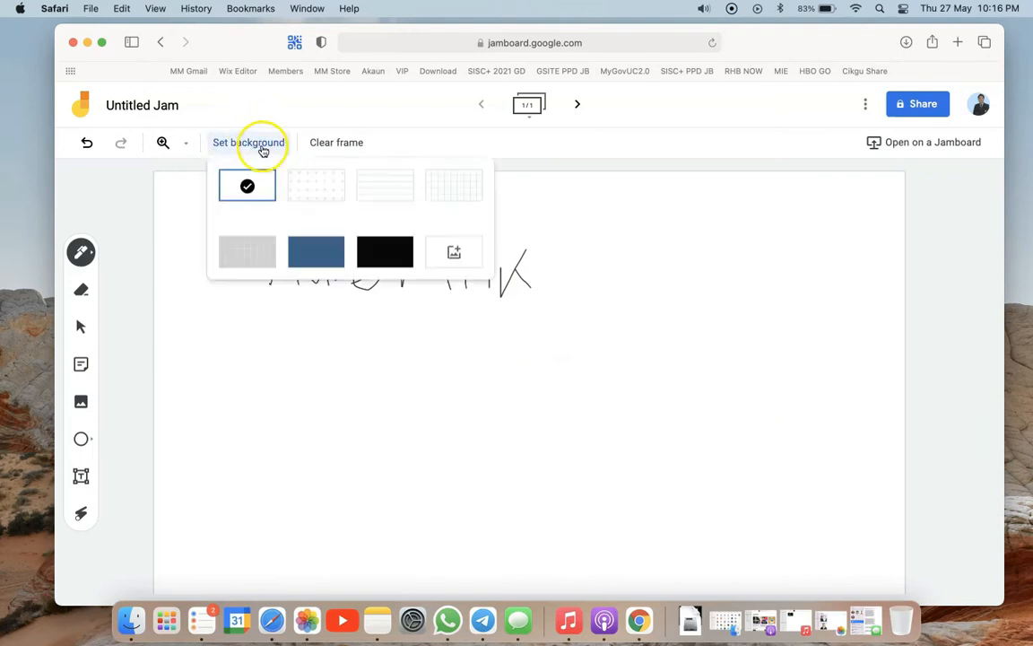
click(328, 188)
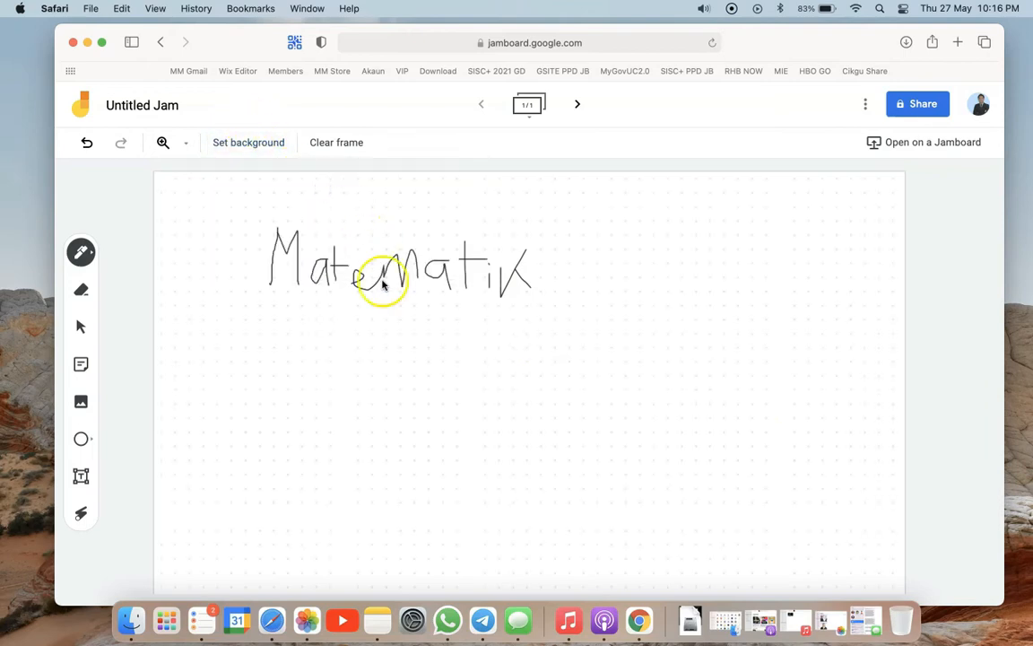
click(253, 143)
click(385, 202)
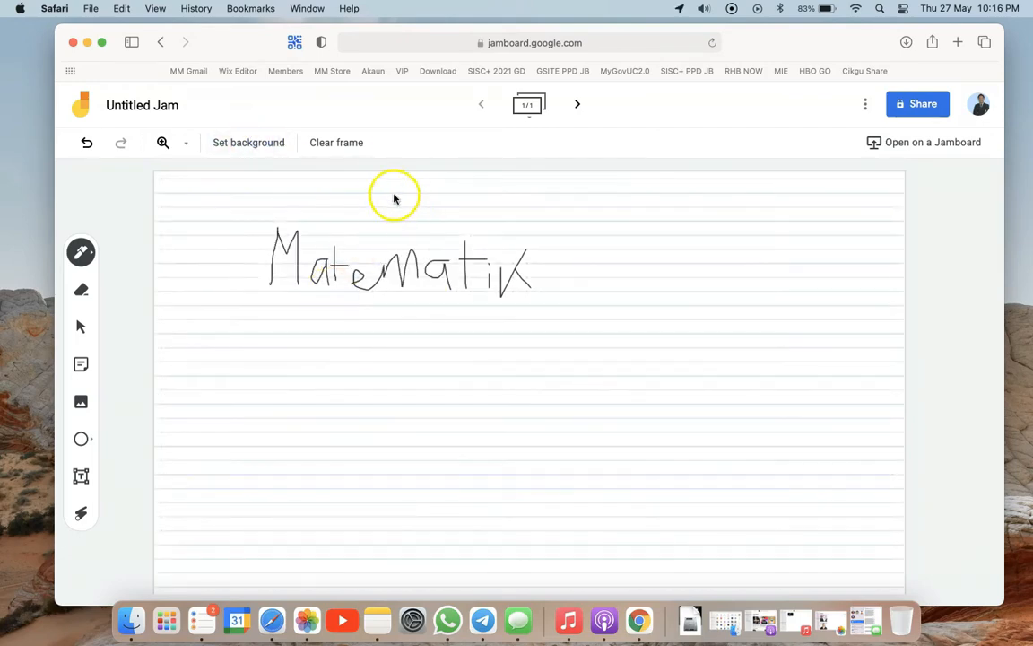
scroll(424, 230, up, 2)
scroll(424, 230, down, 3)
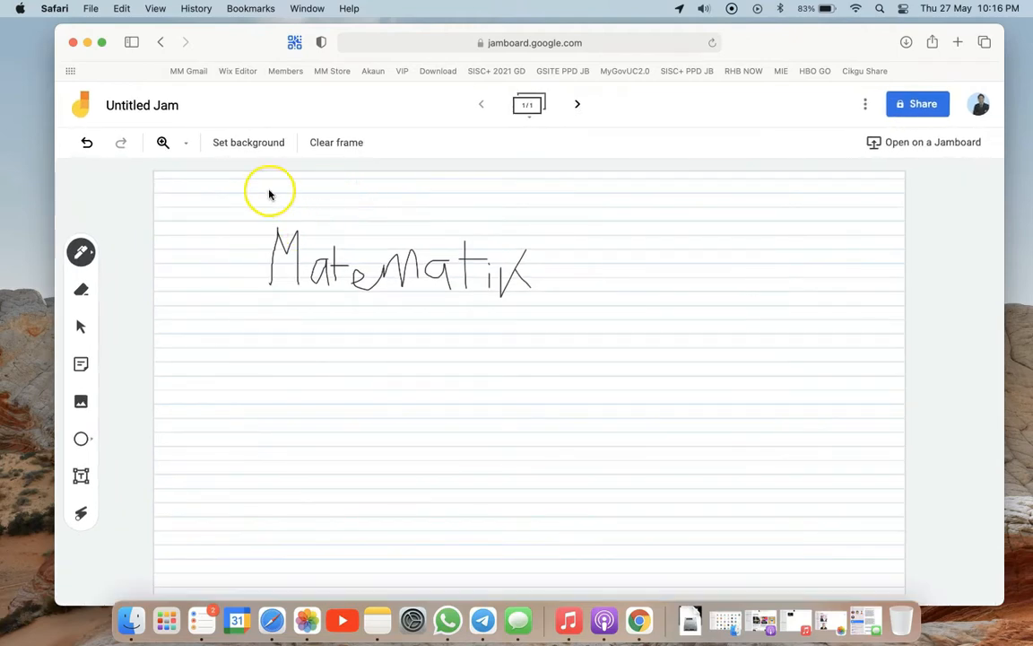
Step: Try the gray graph frame background, followed by the solid blue one
click(235, 149)
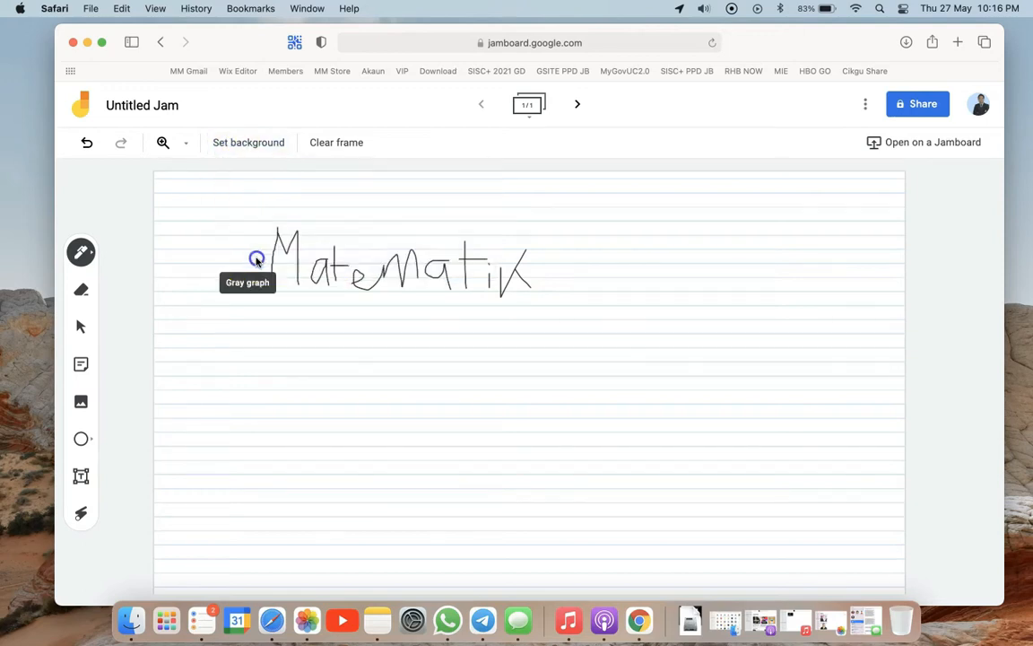
click(256, 261)
click(254, 144)
click(322, 237)
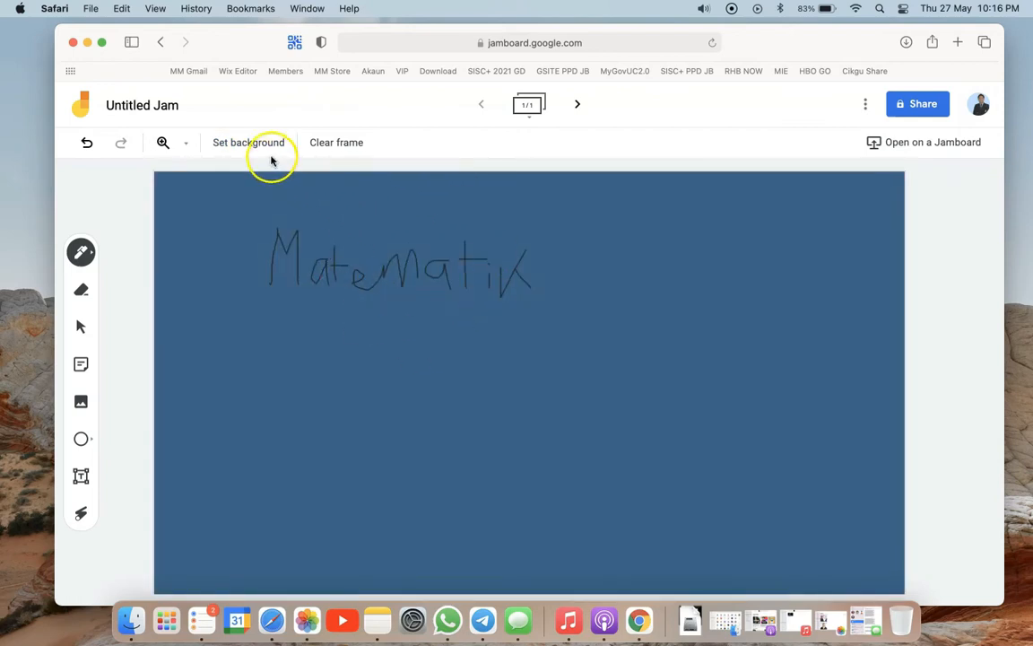
Step: Set the lined background on the frame again, then restore the default plain white background
click(238, 146)
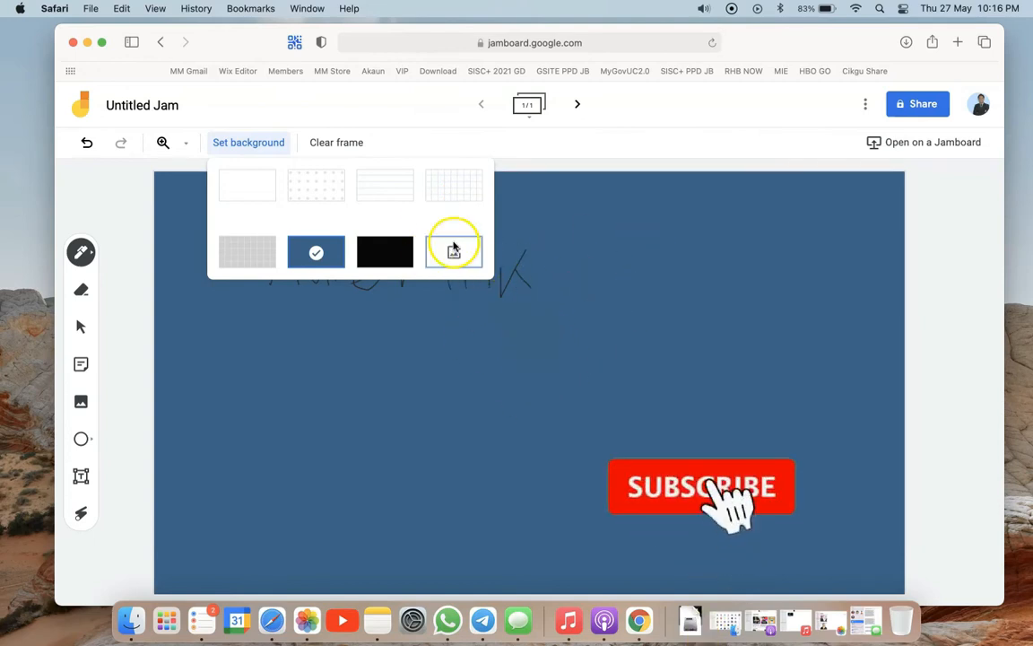
click(400, 180)
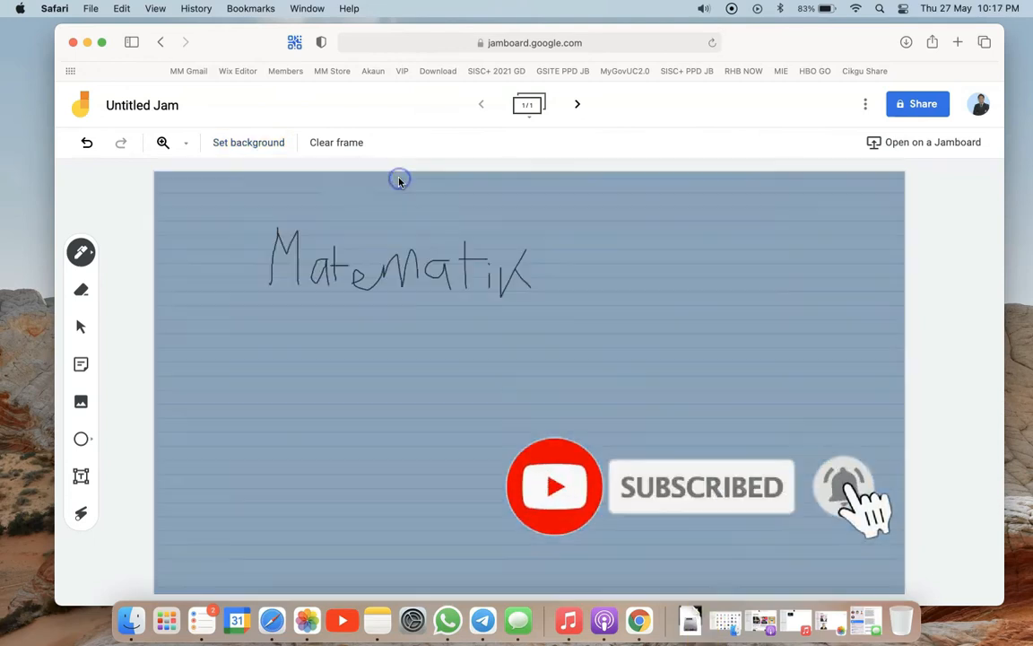
click(277, 143)
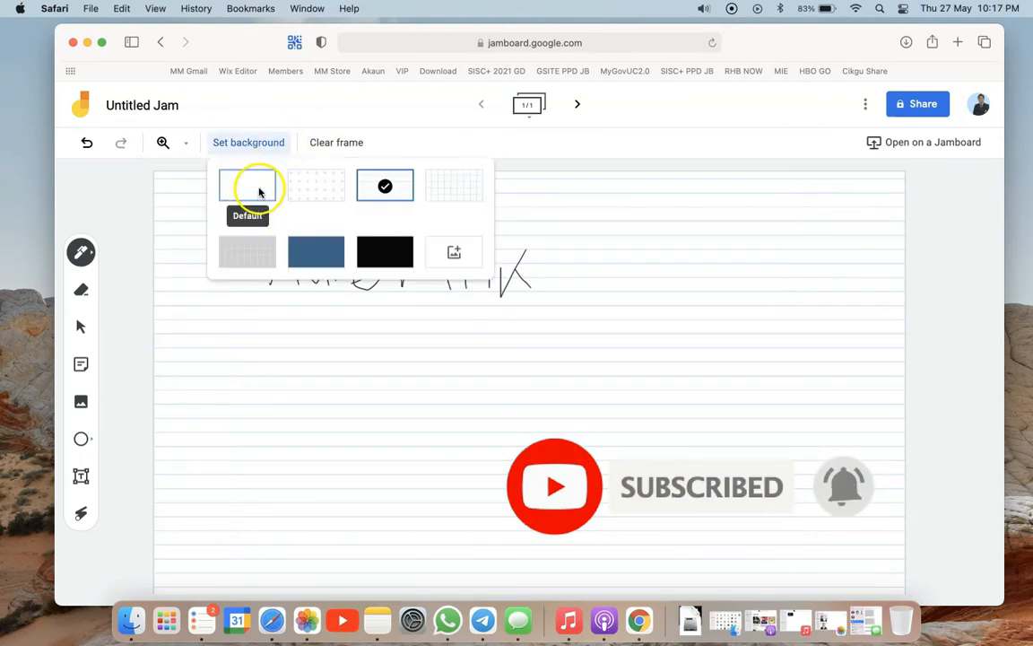
click(259, 191)
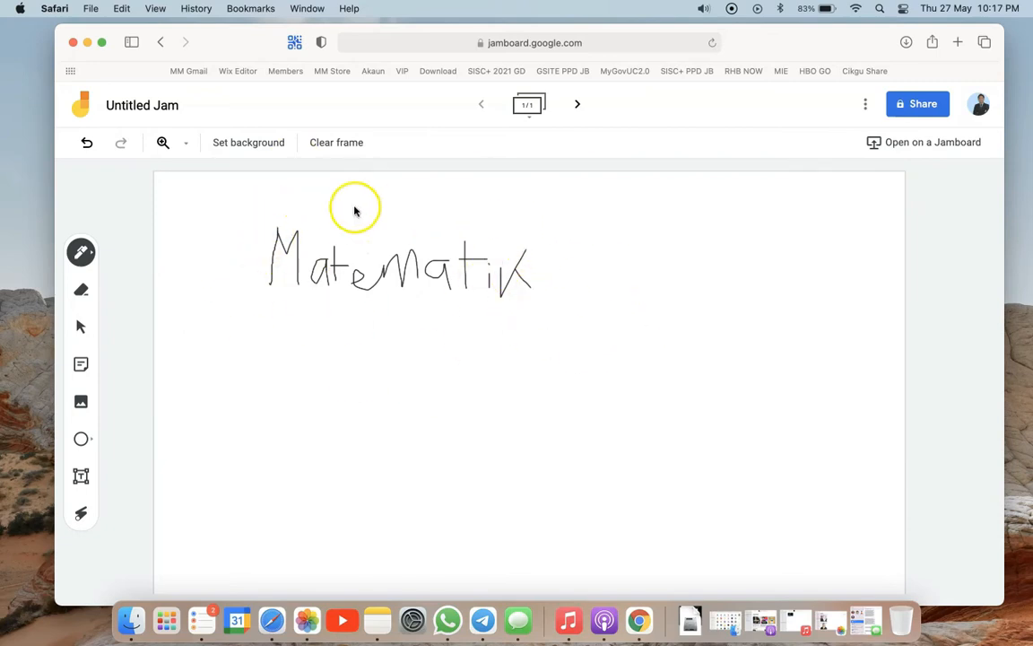
Step: Add a text box reading Matematik Tambahan below the handwritten word and widen it
click(80, 475)
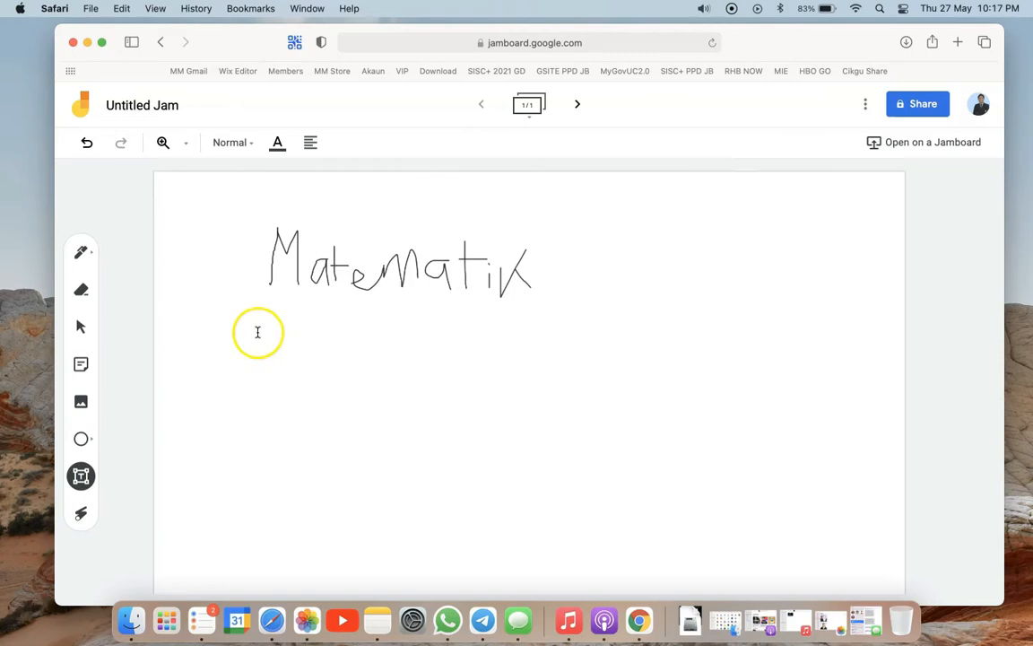
click(315, 327)
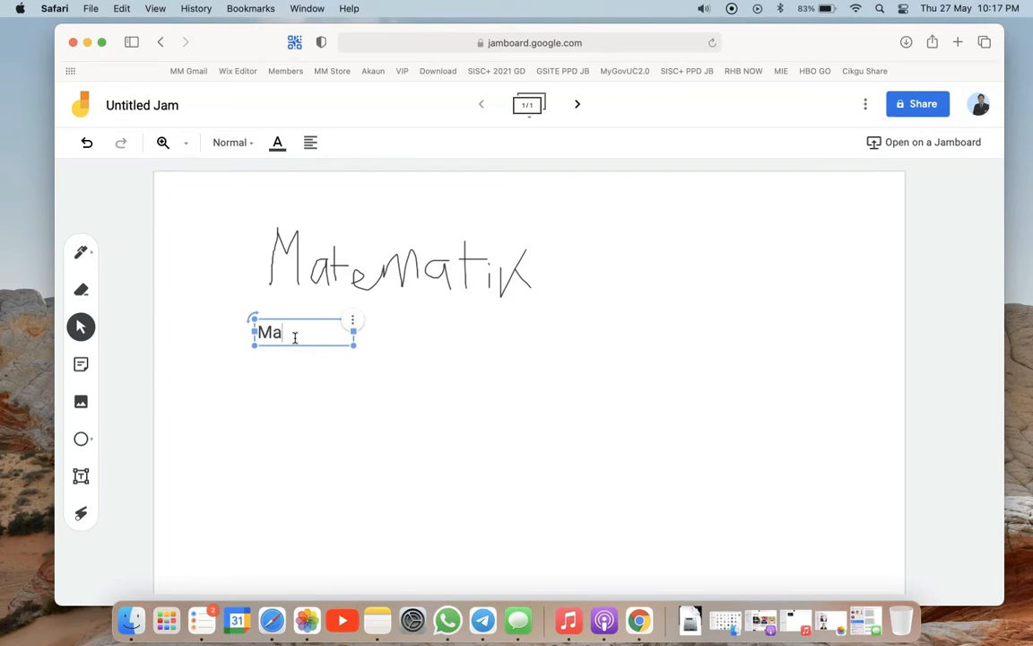
text(Matematik)
key(Return)
text(Tambahan)
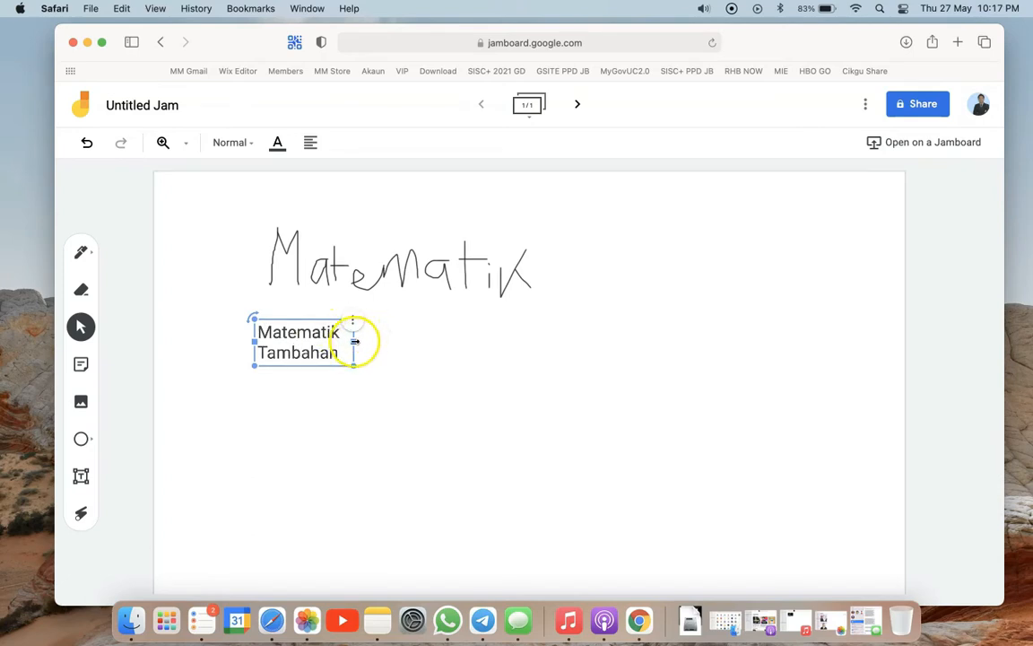
drag(354, 342, 414, 342)
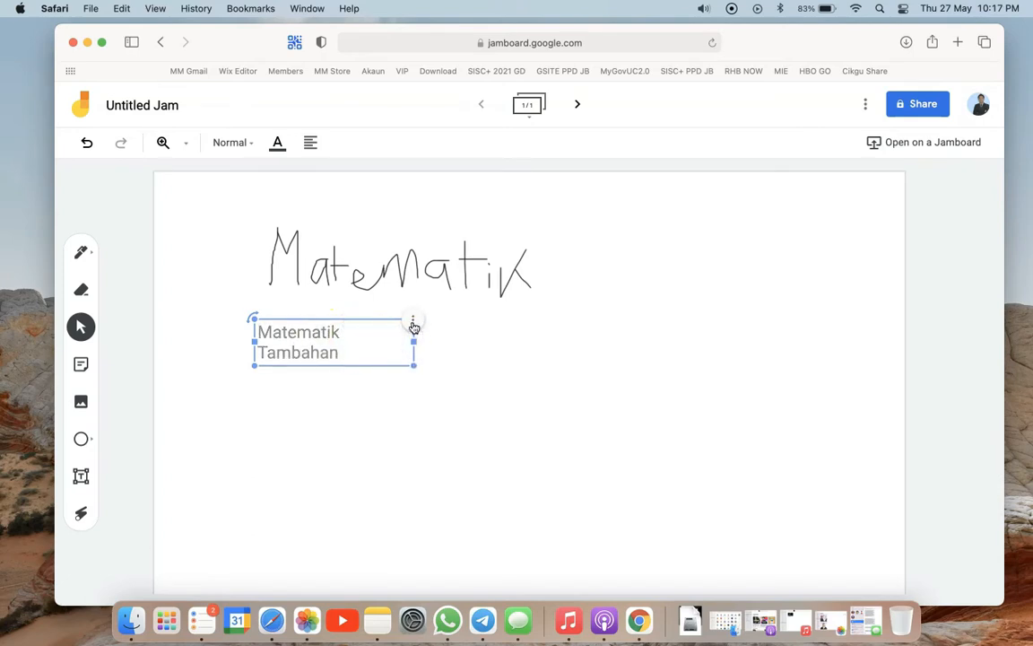
click(413, 324)
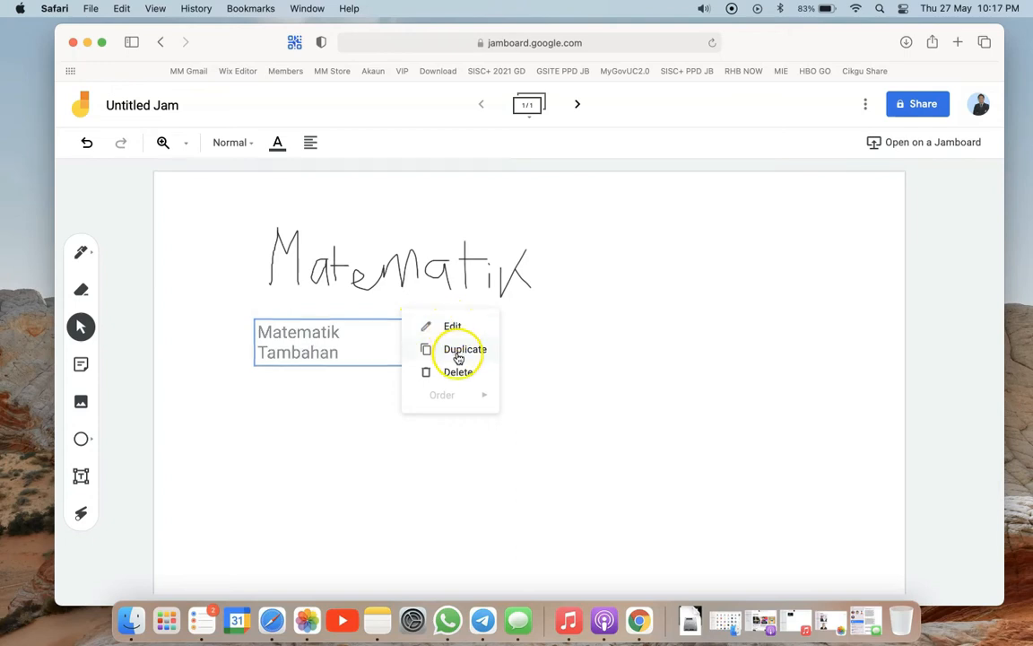
click(366, 339)
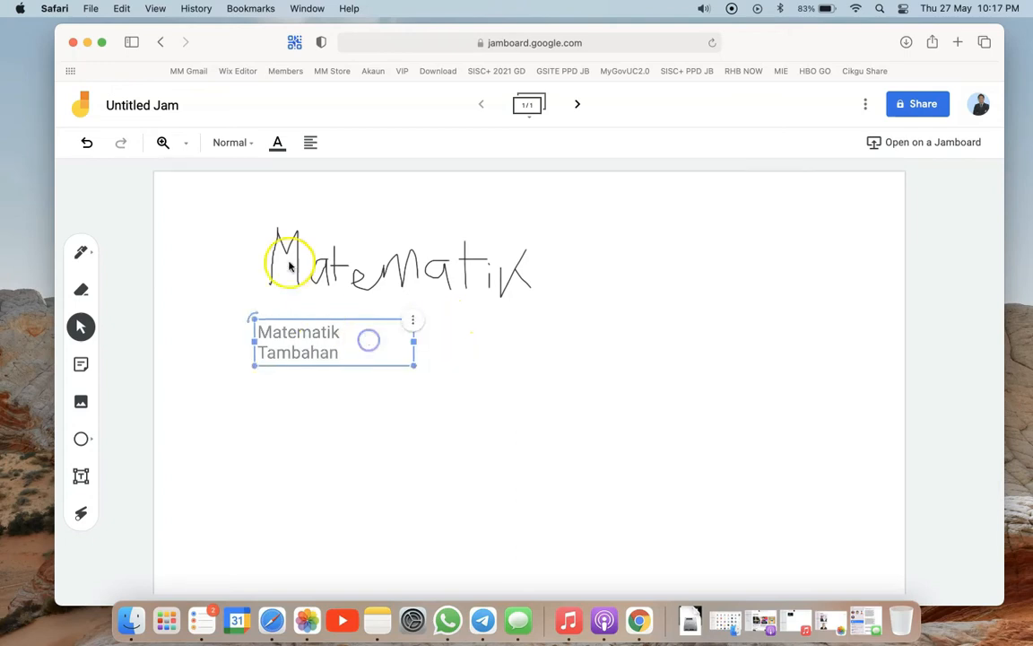
click(243, 144)
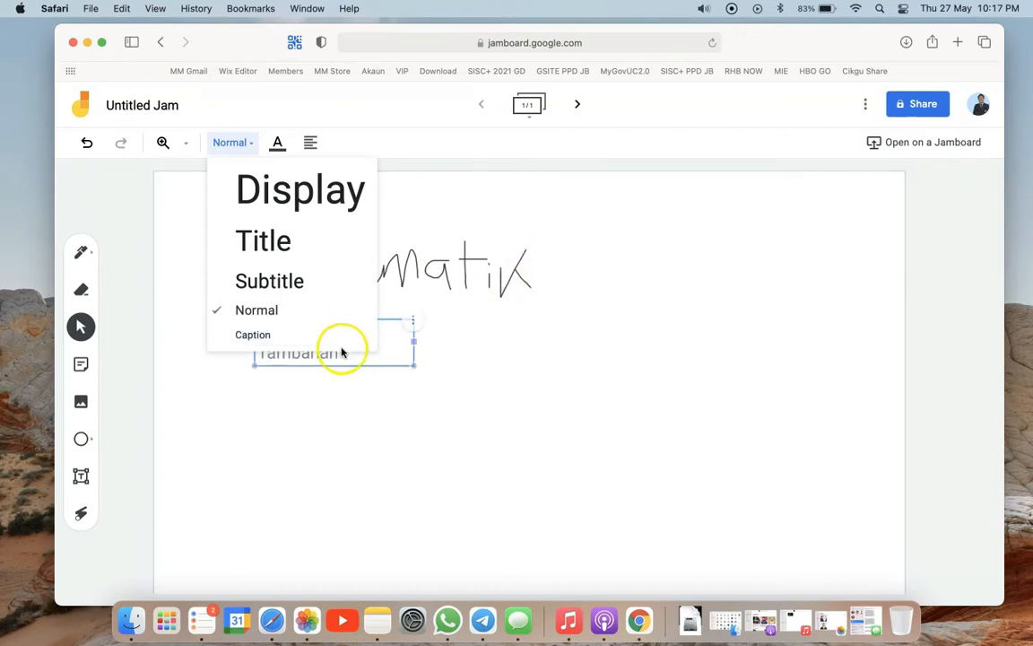
click(311, 346)
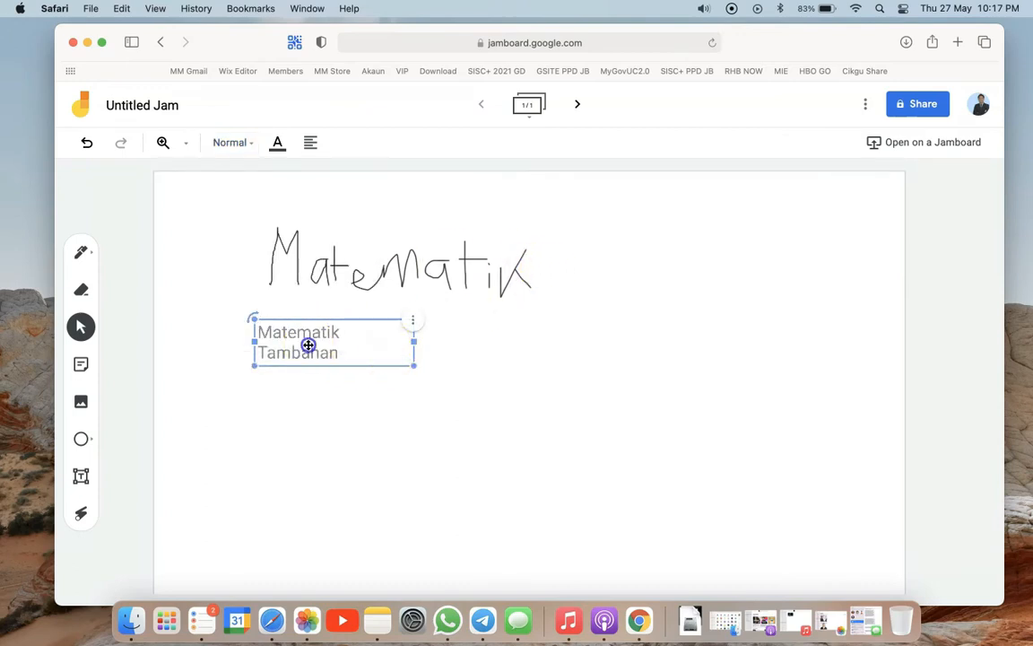
Step: Replace the text box content with "Objektif pembelajaran:" and widen the box so the text fits on one line
double_click(307, 345)
text(0)
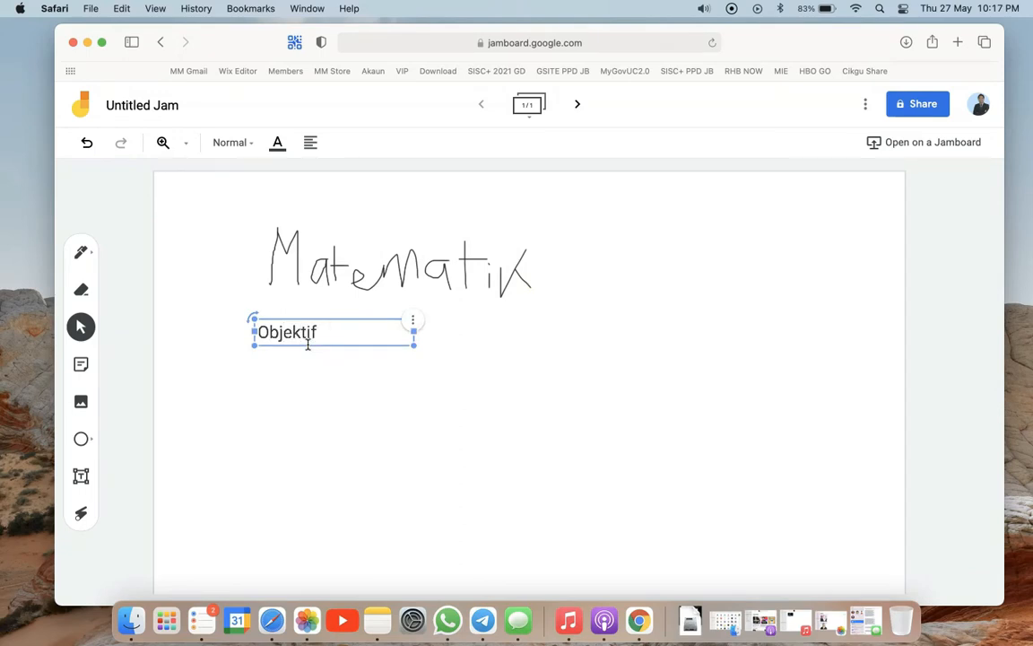
text(bjektif pembelajarajn)
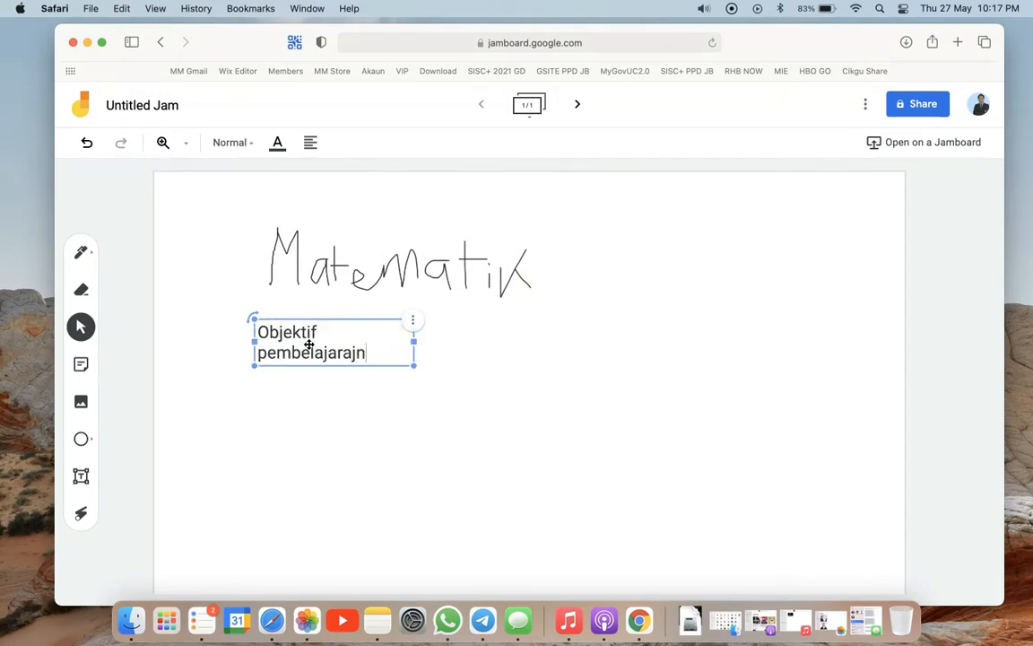
key(BackSpace)
key(BackSpace)
text(n)
drag(415, 344, 442, 340)
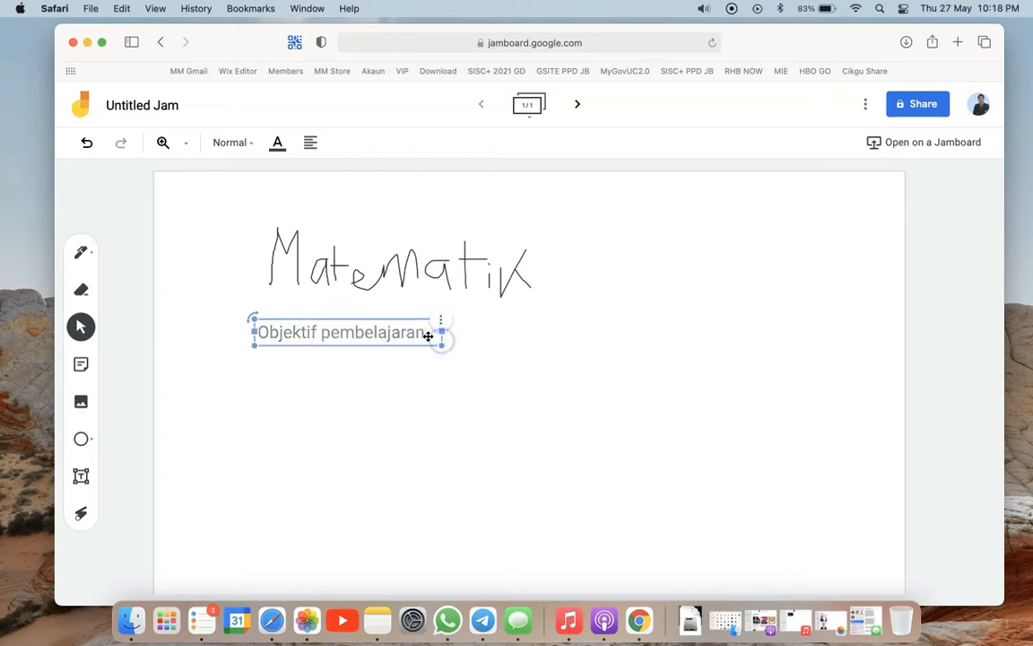
double_click(423, 332)
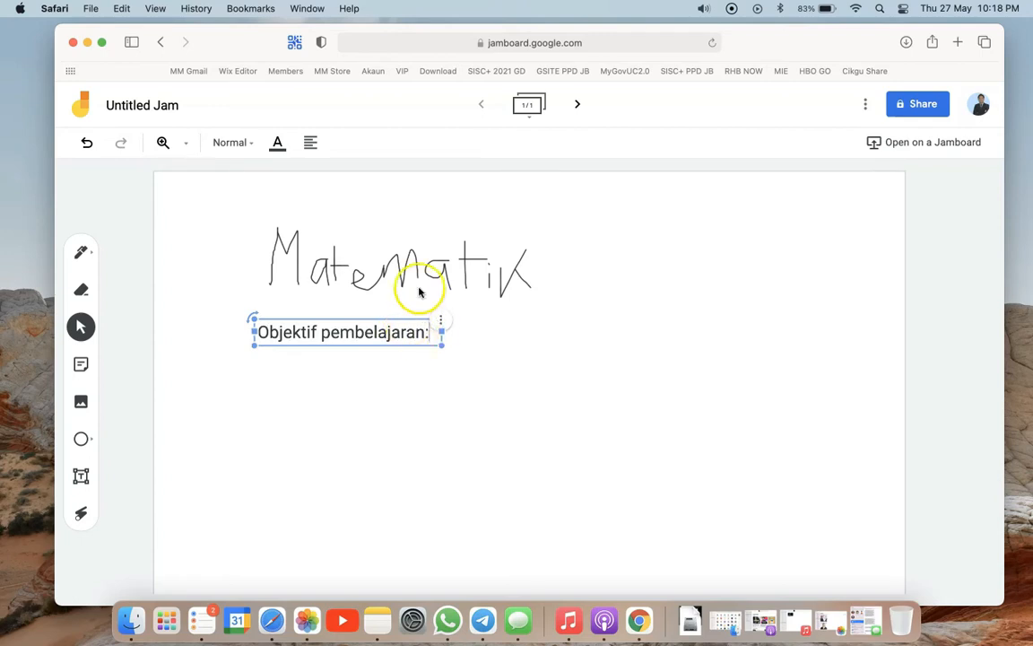
Step: Move the Objektif pembelajaran text box up and to the left, to just above the handwritten word
click(386, 265)
click(364, 327)
drag(364, 327, 294, 222)
Step: Try to select the handwritten word Matematik with the selection tool
click(380, 274)
click(287, 269)
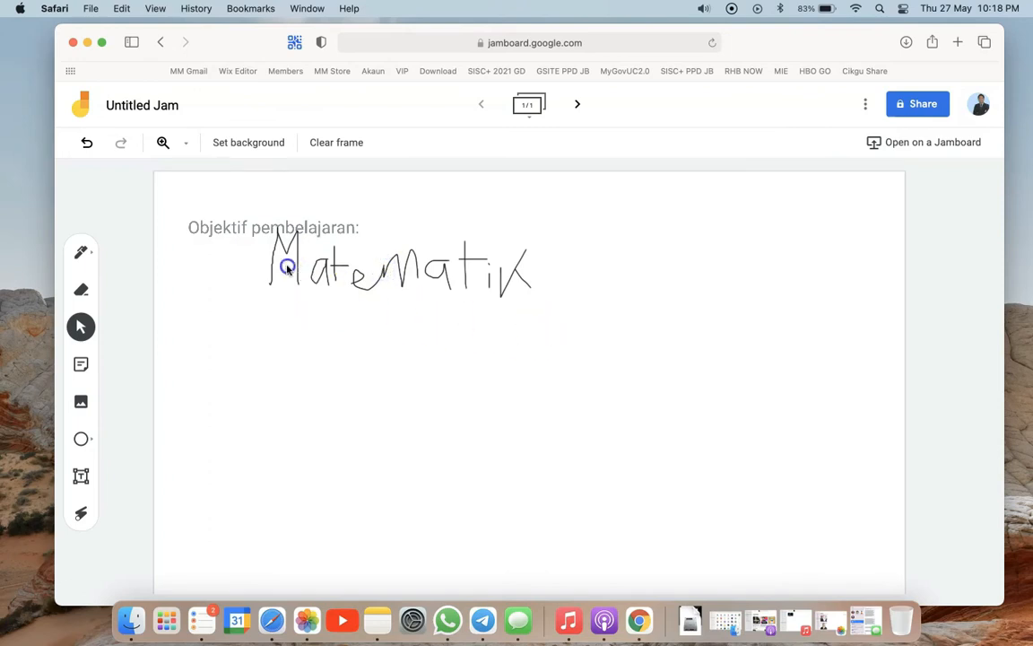
click(342, 260)
click(464, 276)
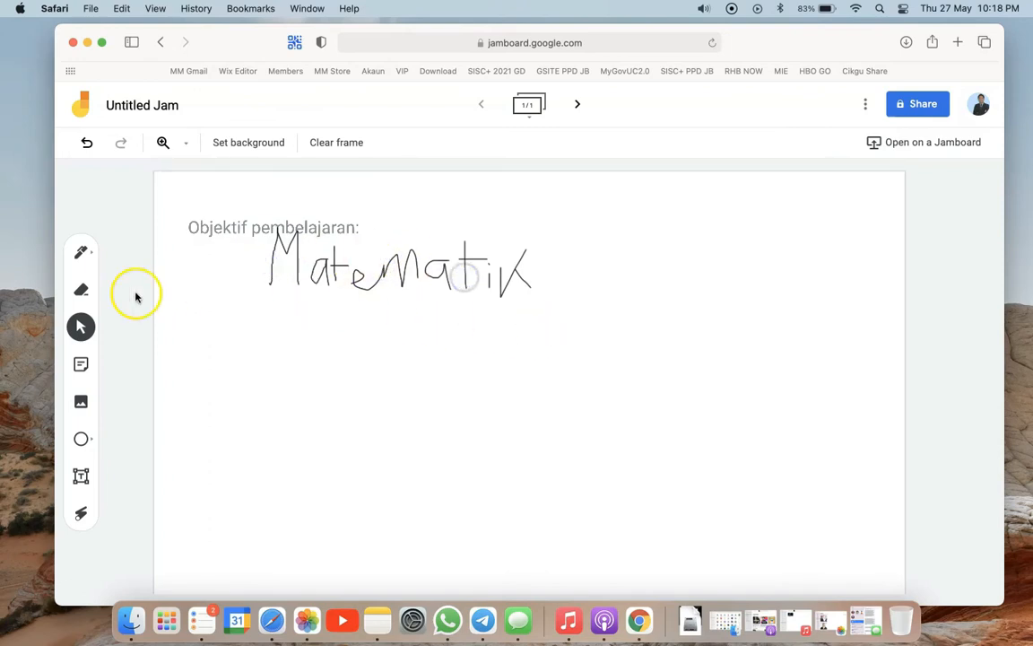
Step: Erase the entire handwritten word Matematik below the Objektif pembelajaran text
click(81, 292)
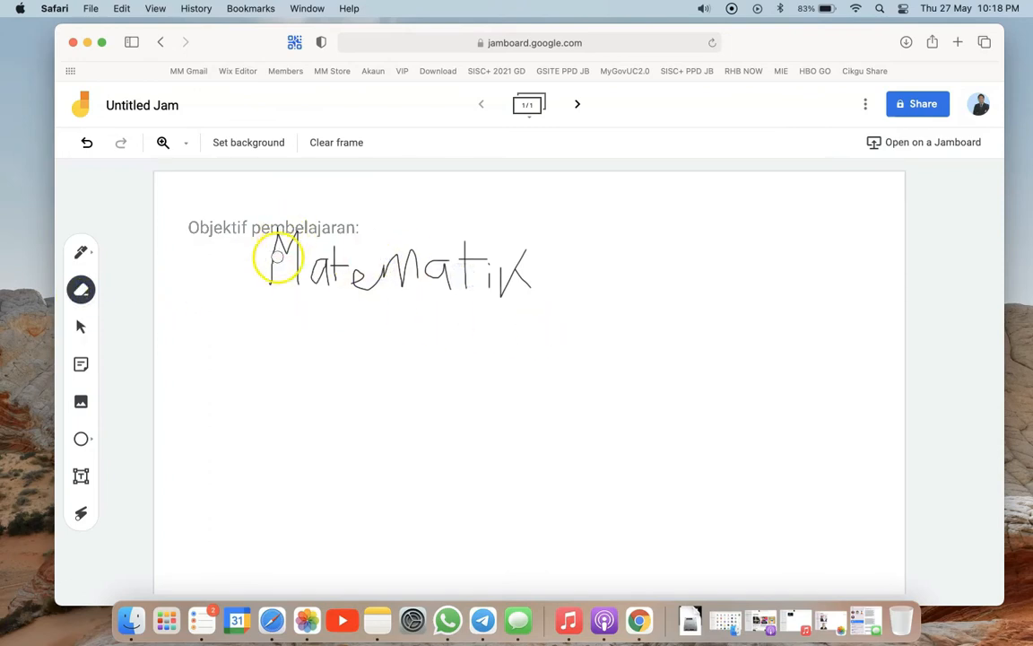
mouse_move(274, 270)
mouse_down()
mouse_move(265, 252)
mouse_move(307, 235)
mouse_move(304, 267)
mouse_move(259, 272)
mouse_move(379, 253)
mouse_move(373, 274)
mouse_move(445, 267)
mouse_move(505, 285)
mouse_move(525, 269)
mouse_up()
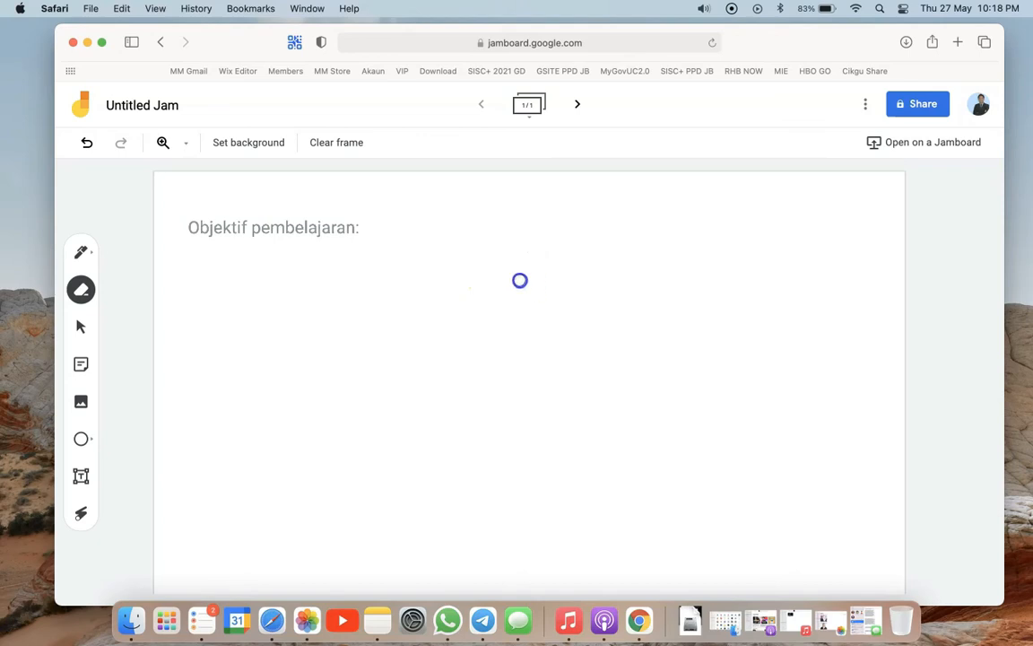
click(80, 366)
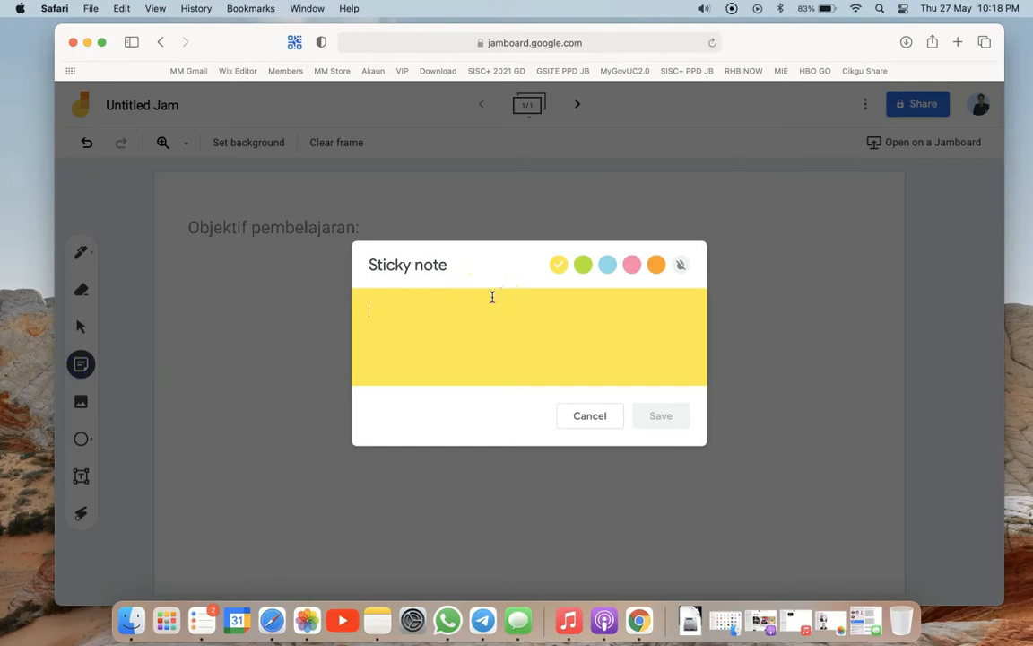
text(-)
key(BackSpace)
key(BackSpace)
click(590, 416)
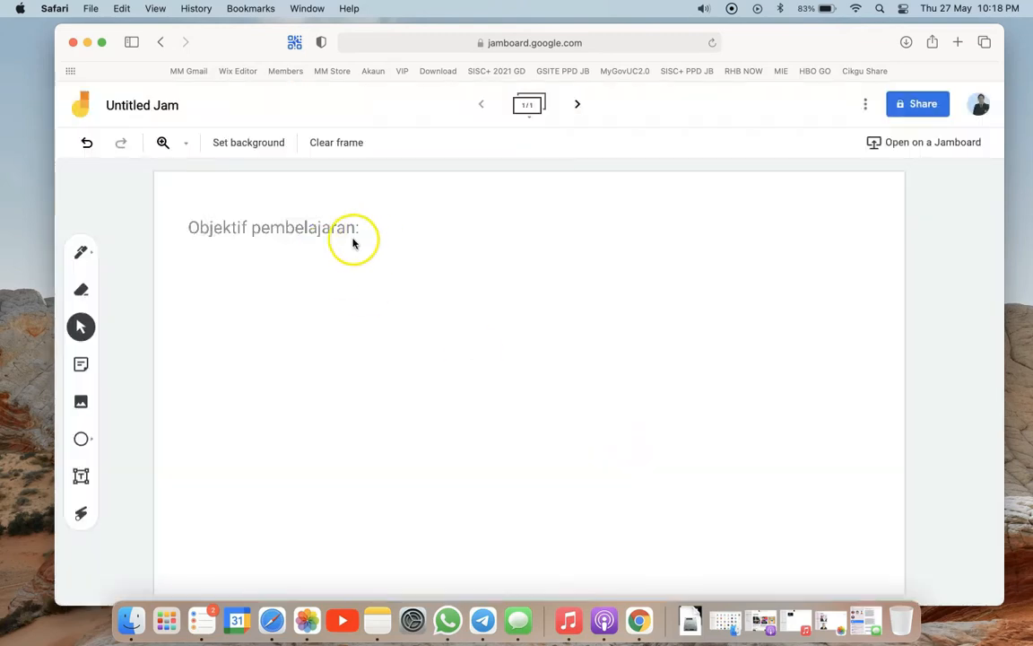
Step: Add a text box reading "Di akhir sesi, murid dapat:" under Objektif pembelajaran, widen it to two lines and nudge it up
click(81, 477)
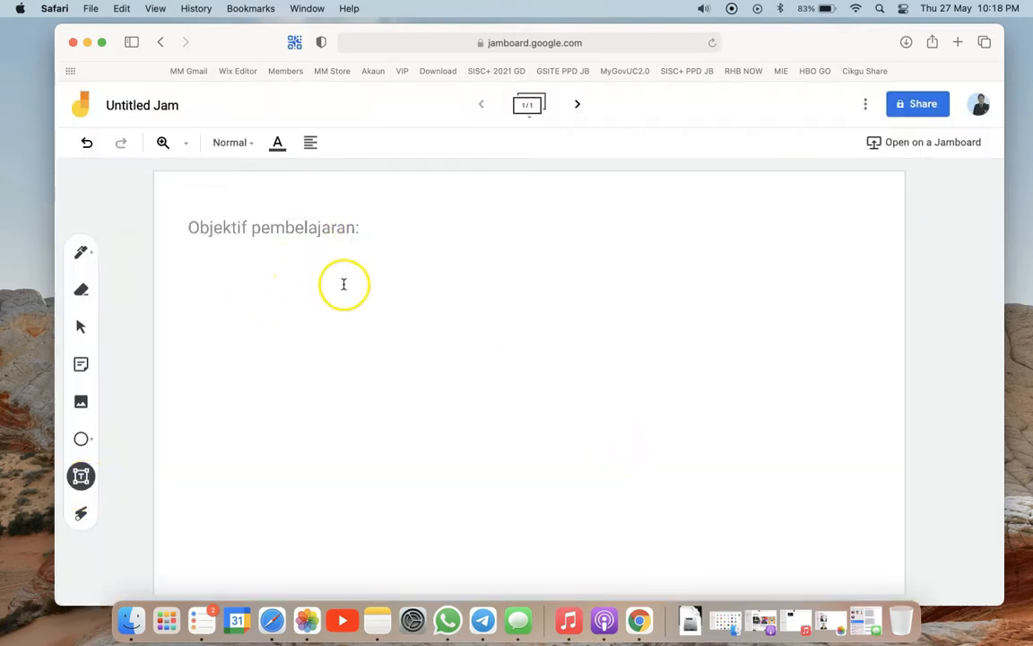
click(189, 256)
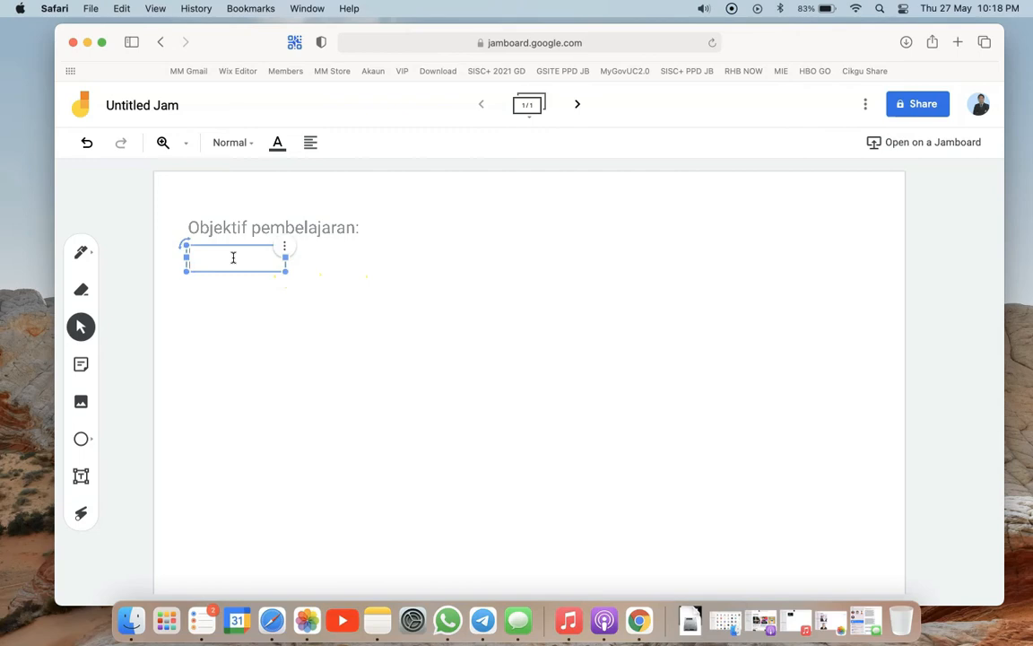
text(Di akhir sesi, murid dapat:)
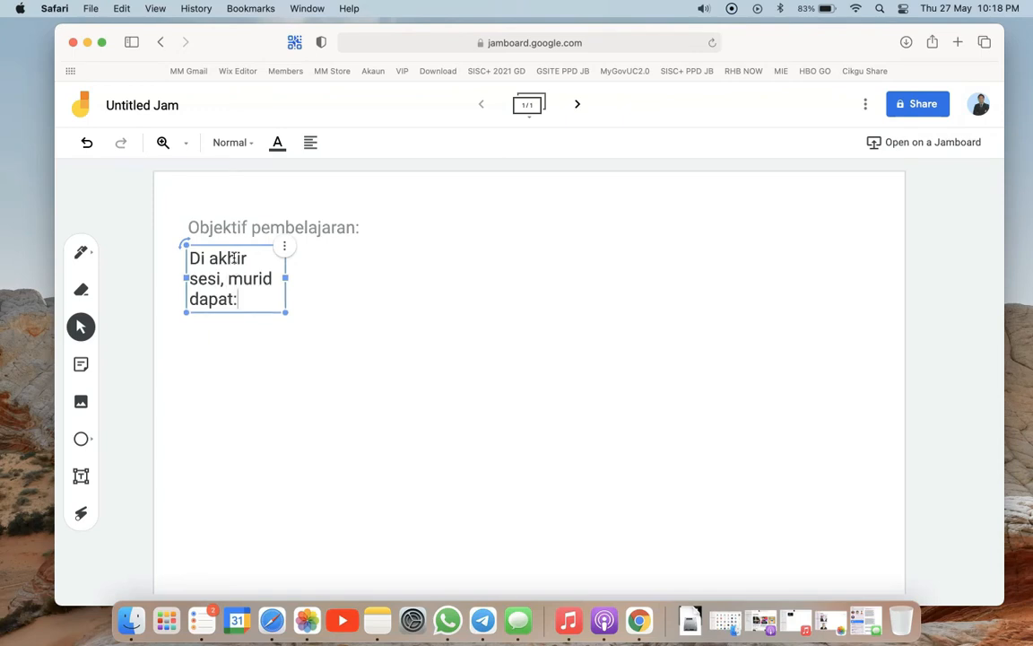
drag(285, 277, 382, 273)
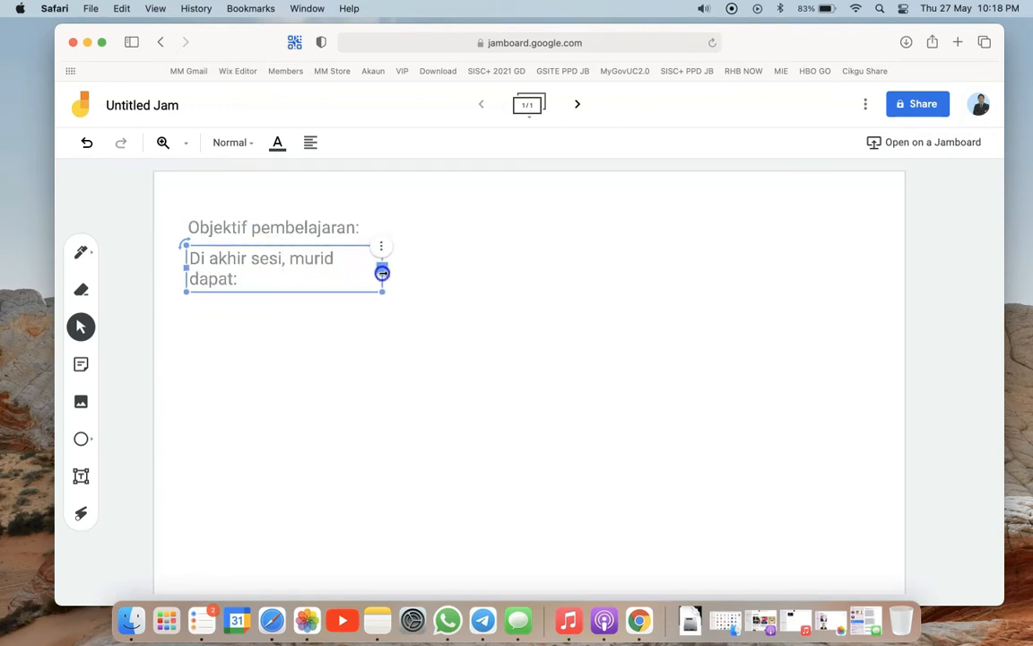
mouse_move(283, 287)
mouse_down()
mouse_move(294, 260)
mouse_move(289, 269)
mouse_up()
click(288, 325)
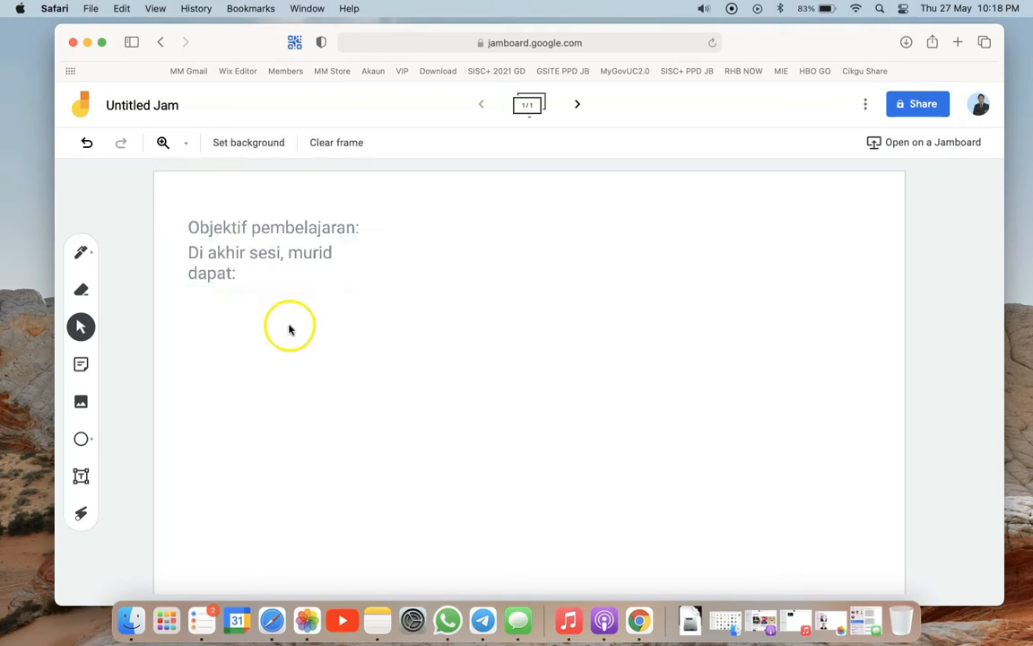
Step: Create a yellow sticky note reading "1. Menyelesaikan 5 operasi tambah nombor satu digit."
click(82, 365)
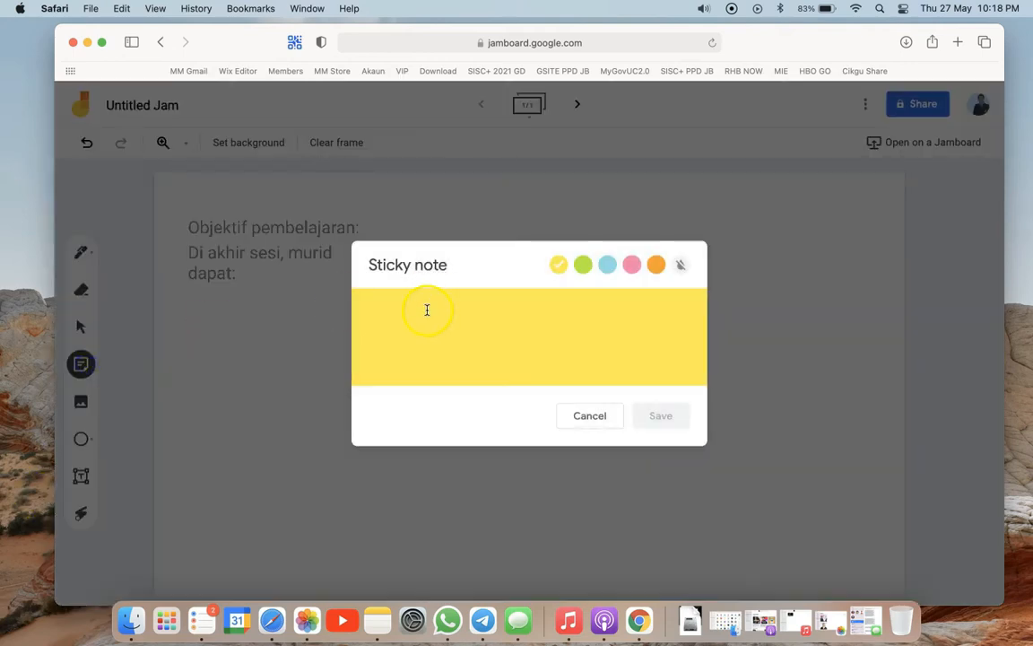
text(1.)
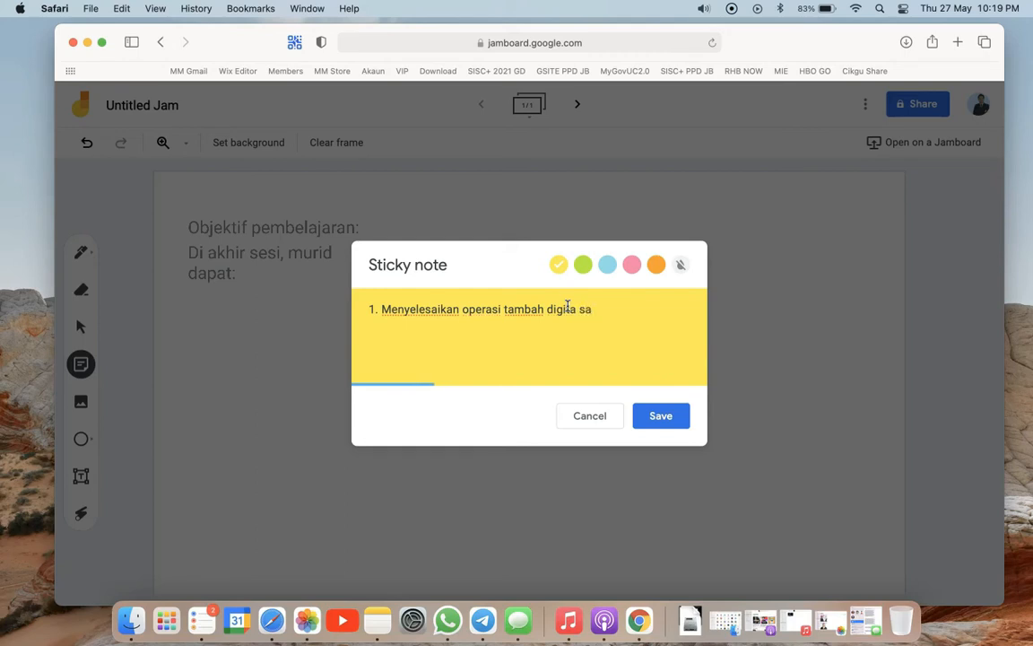
click(462, 309)
text(5)
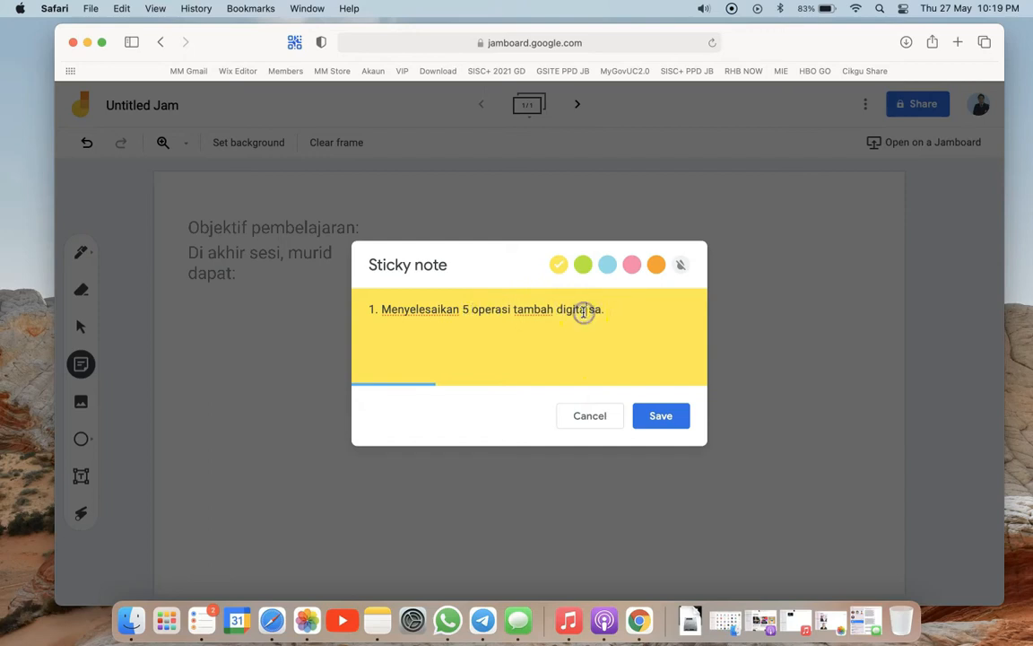
drag(607, 308, 551, 308)
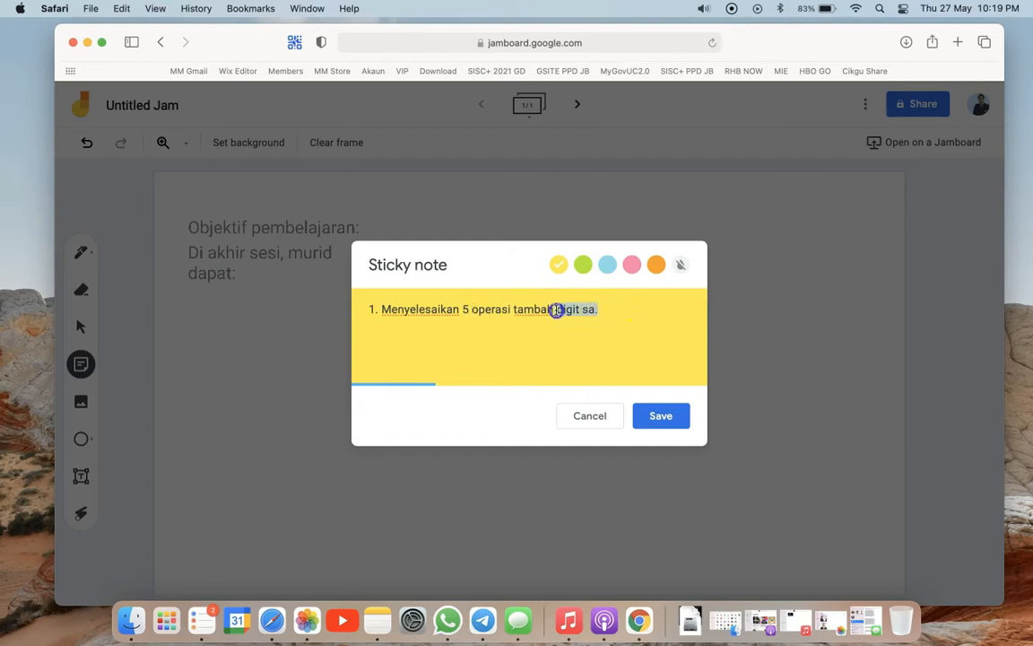
text(nombor satu)
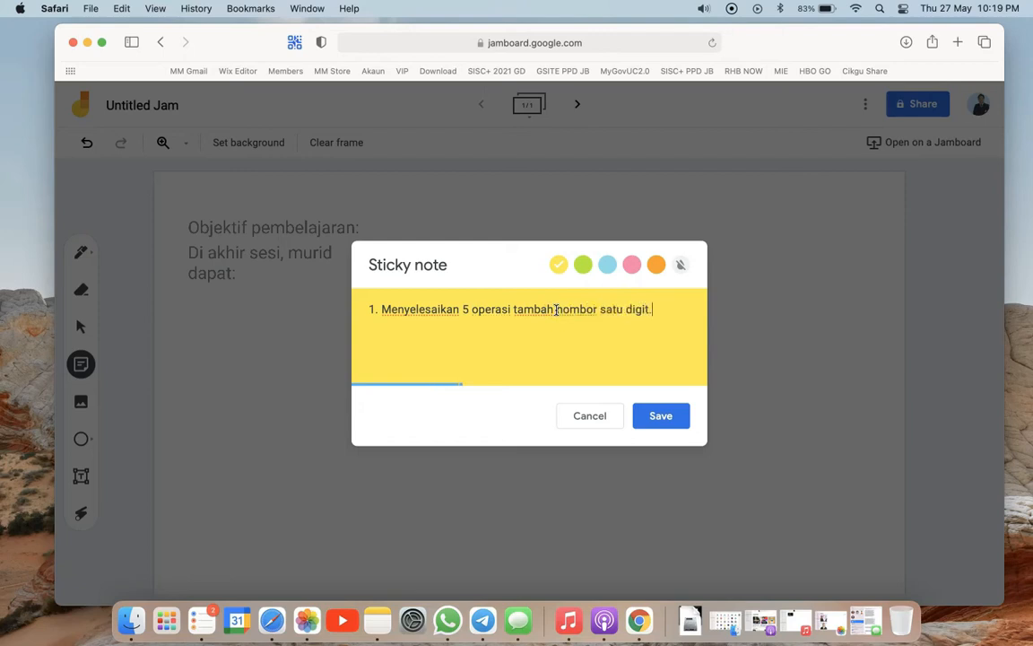
click(662, 416)
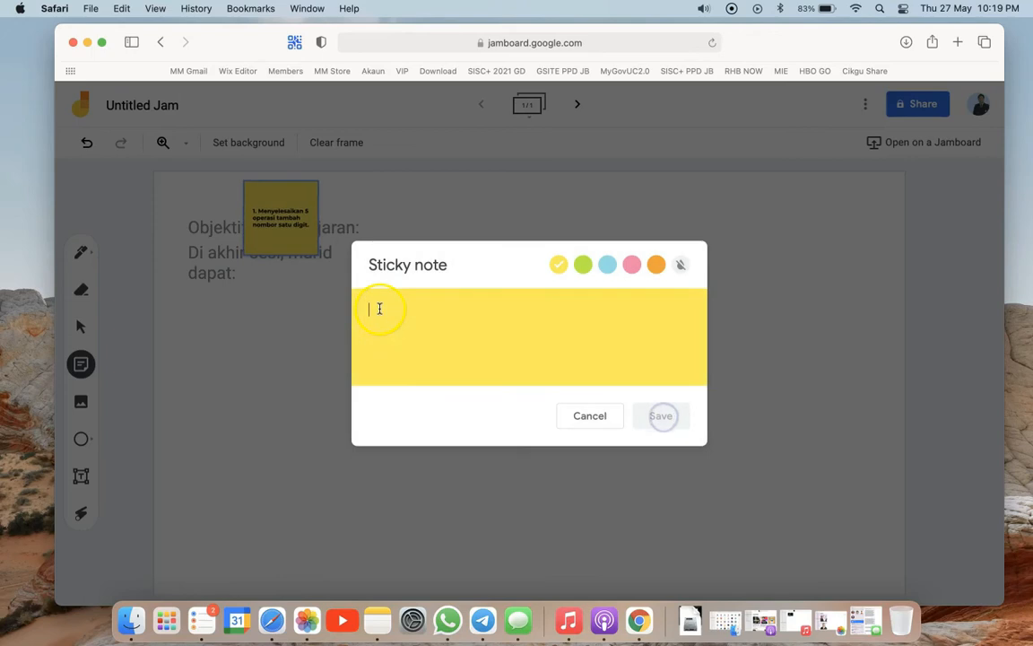
click(579, 416)
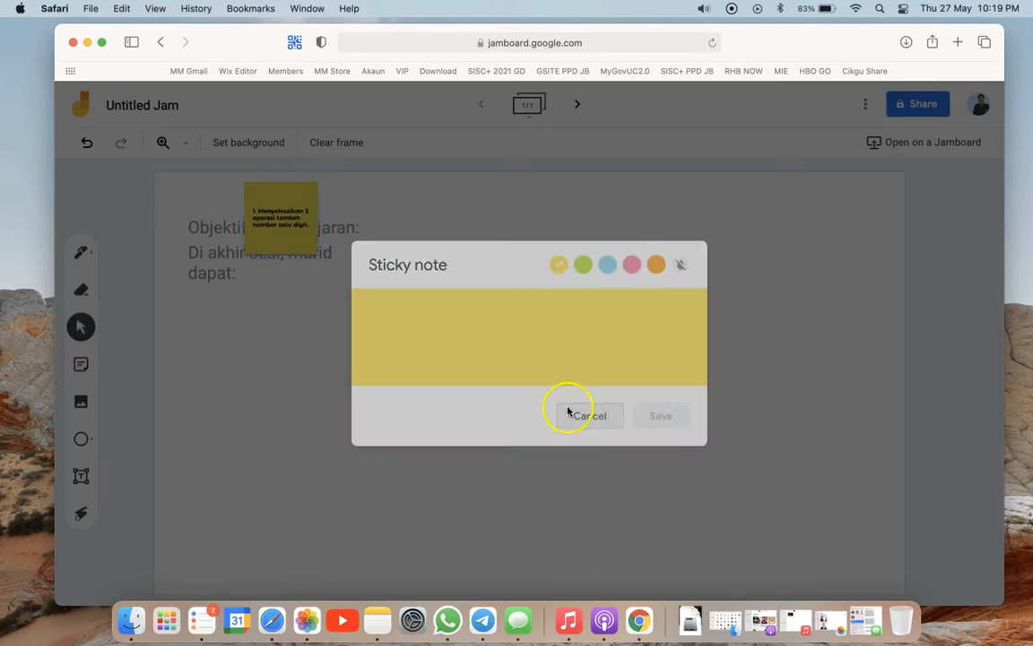
Step: Enlarge the sticky note and place it directly below the "Di akhir sesi, murid dapat:" text
drag(288, 233, 380, 452)
drag(332, 337, 323, 344)
Step: Search Google Images for 1+1 and insert the blue outlined 1+1=2 picture into the frame
click(80, 401)
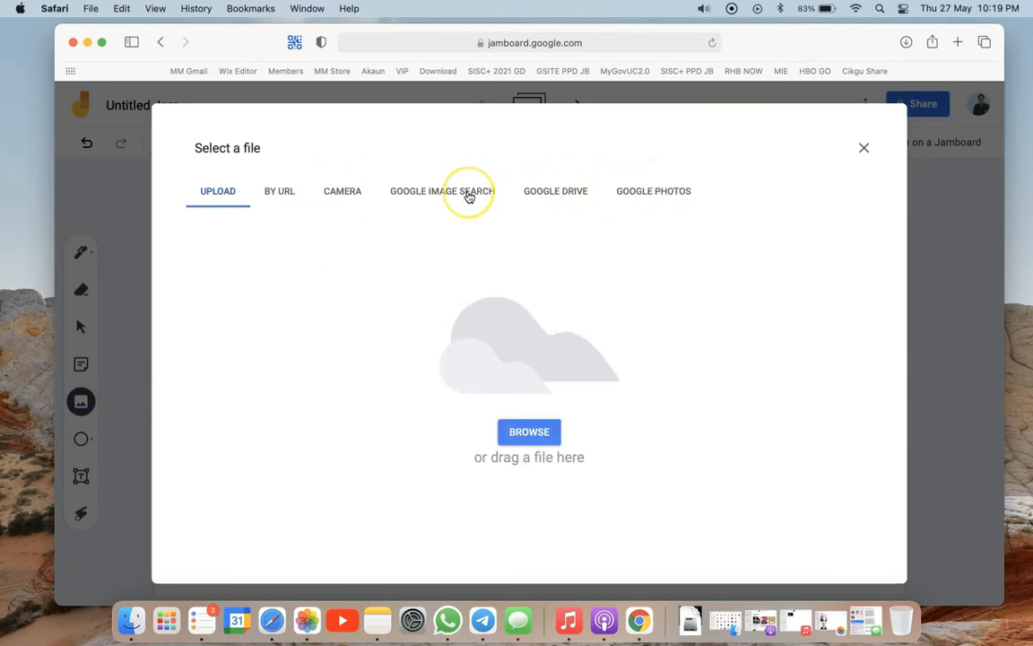
click(466, 192)
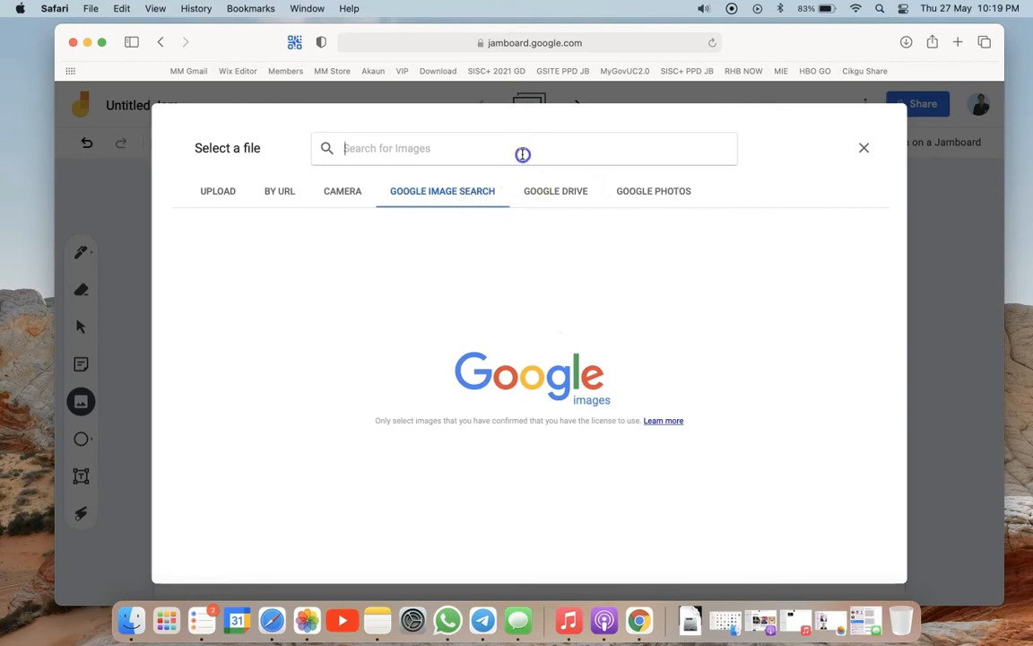
text(1+1)
key(Return)
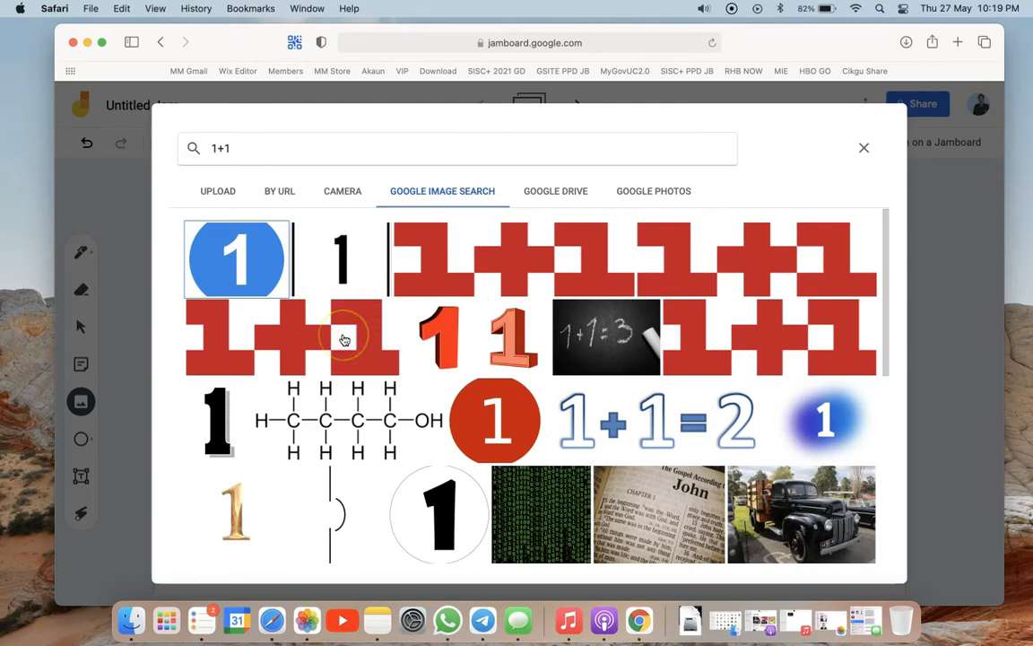
scroll(336, 416, down, 5)
scroll(333, 430, down, 2)
scroll(341, 502, up, 8)
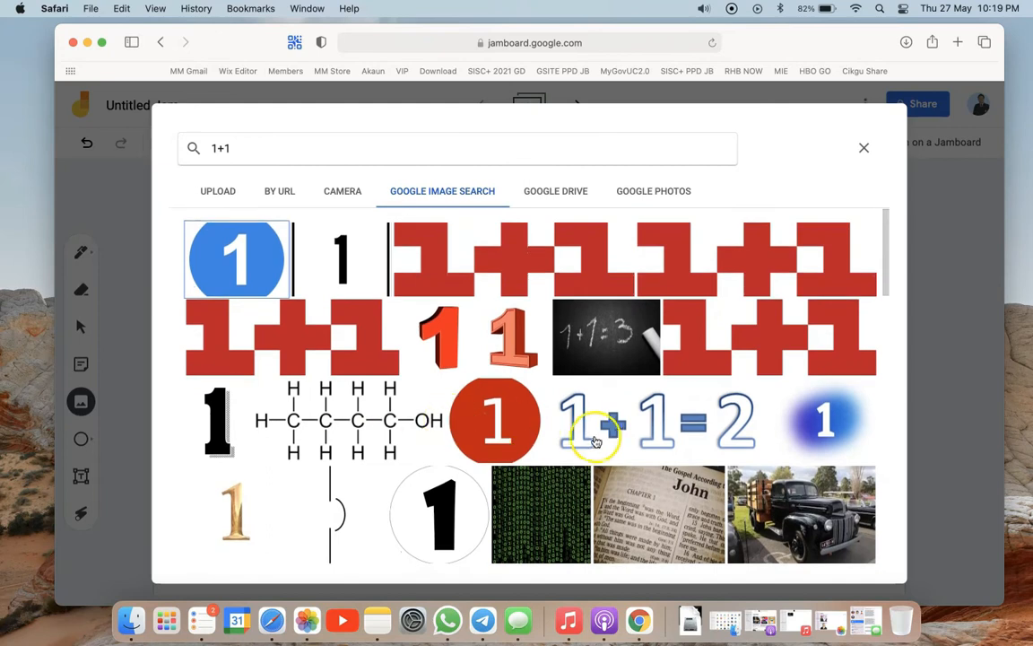
click(613, 437)
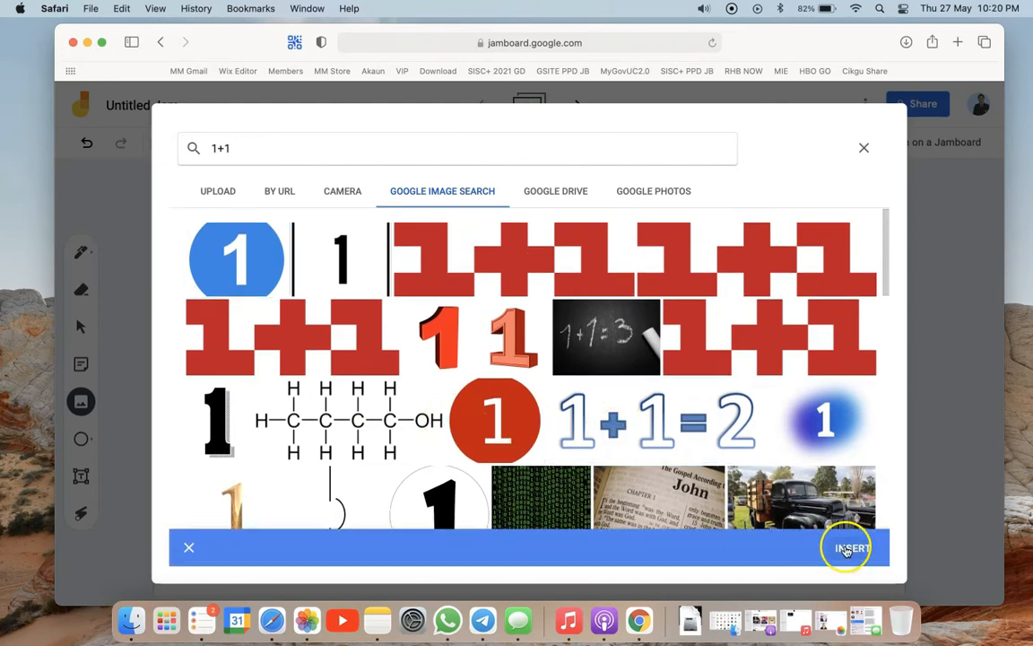
click(844, 548)
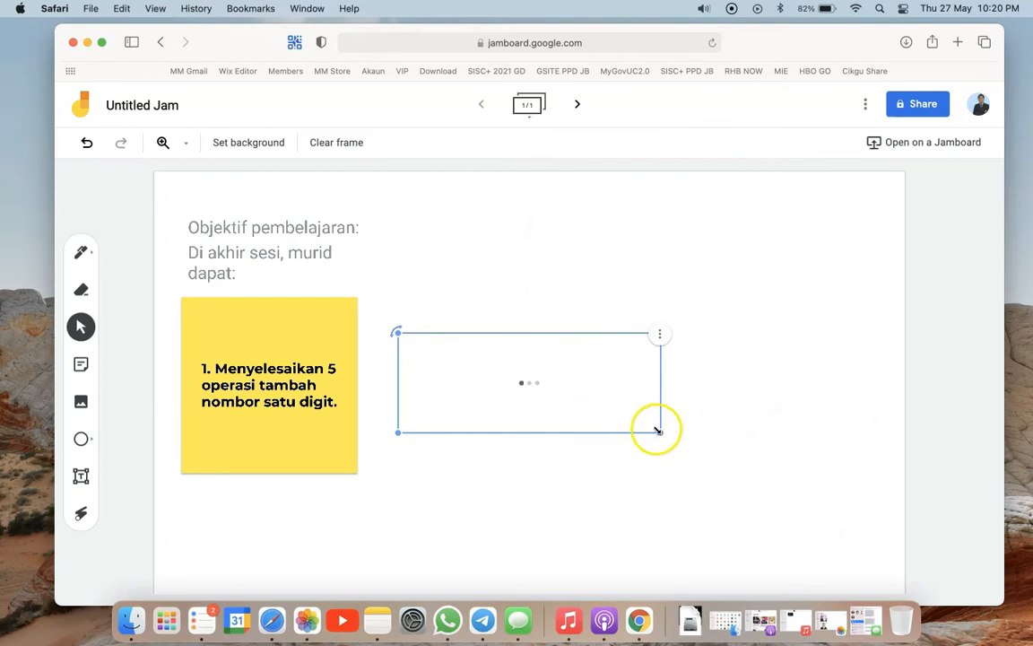
Step: Shrink the inserted 1+1=2 image and move it to the upper part of the frame, beside the objective text
drag(659, 433, 576, 395)
drag(466, 350, 630, 215)
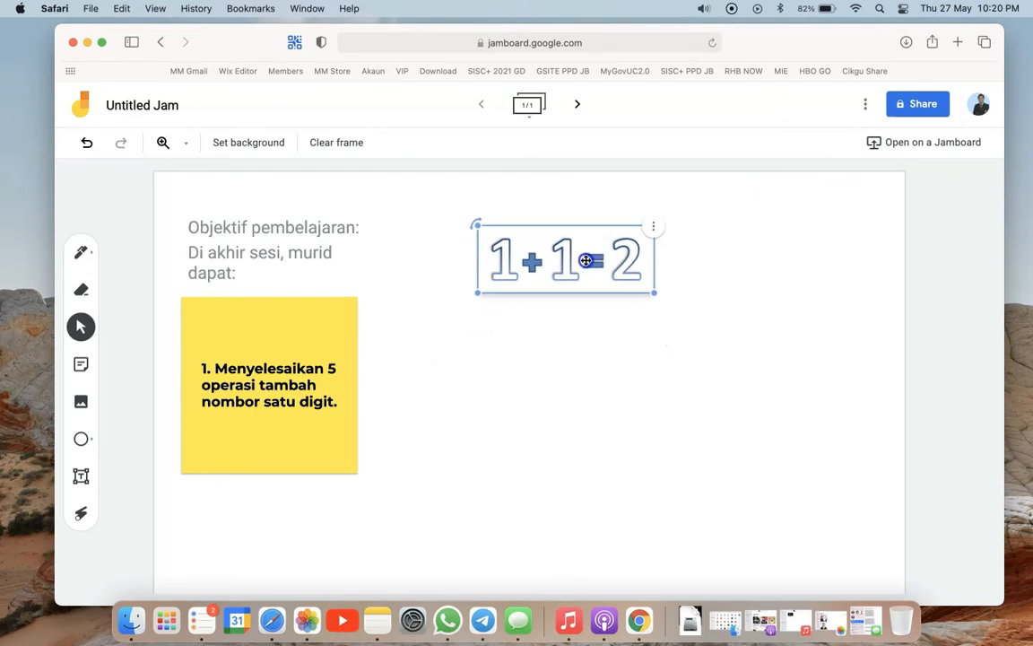
click(157, 359)
click(81, 401)
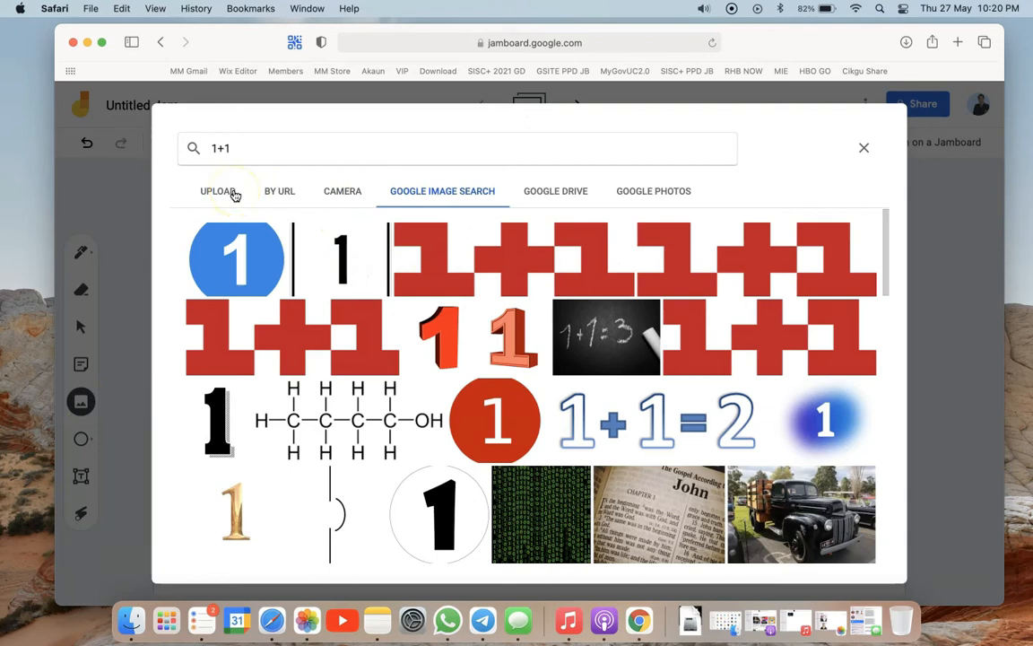
scroll(349, 422, down, 2)
scroll(348, 399, up, 2)
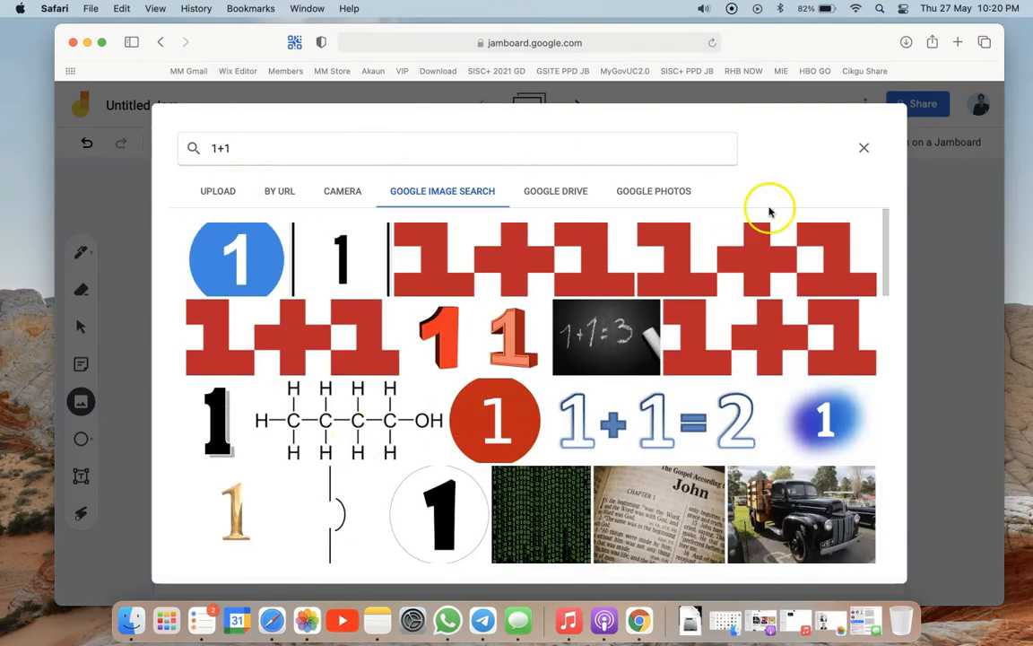
click(864, 148)
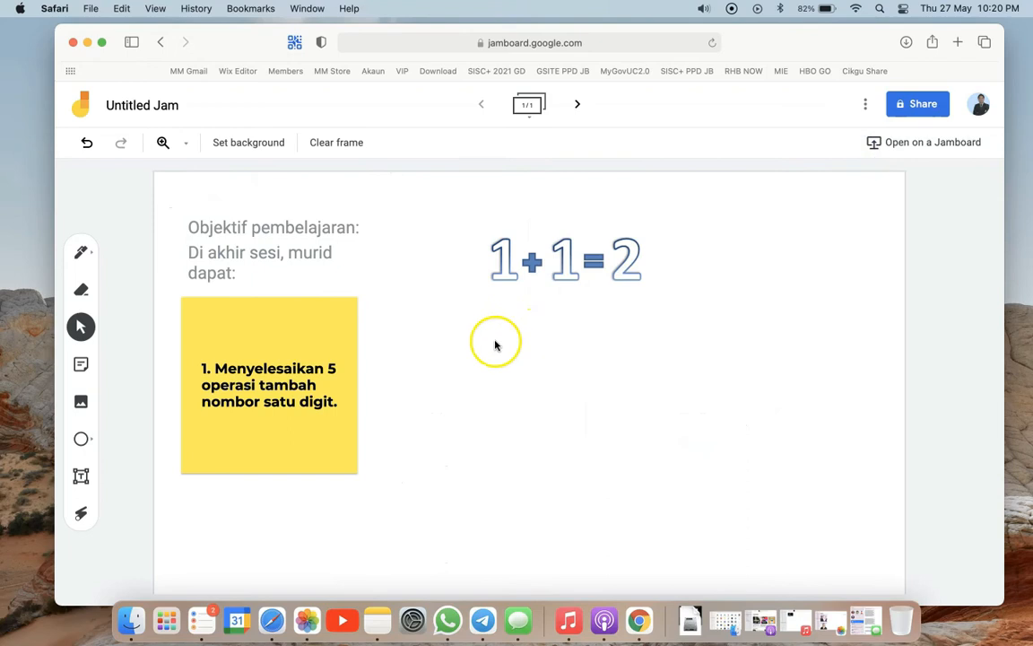
Step: Shift the 1+1=2 image slightly down and to the left, and draw a circle below it
drag(535, 244, 529, 273)
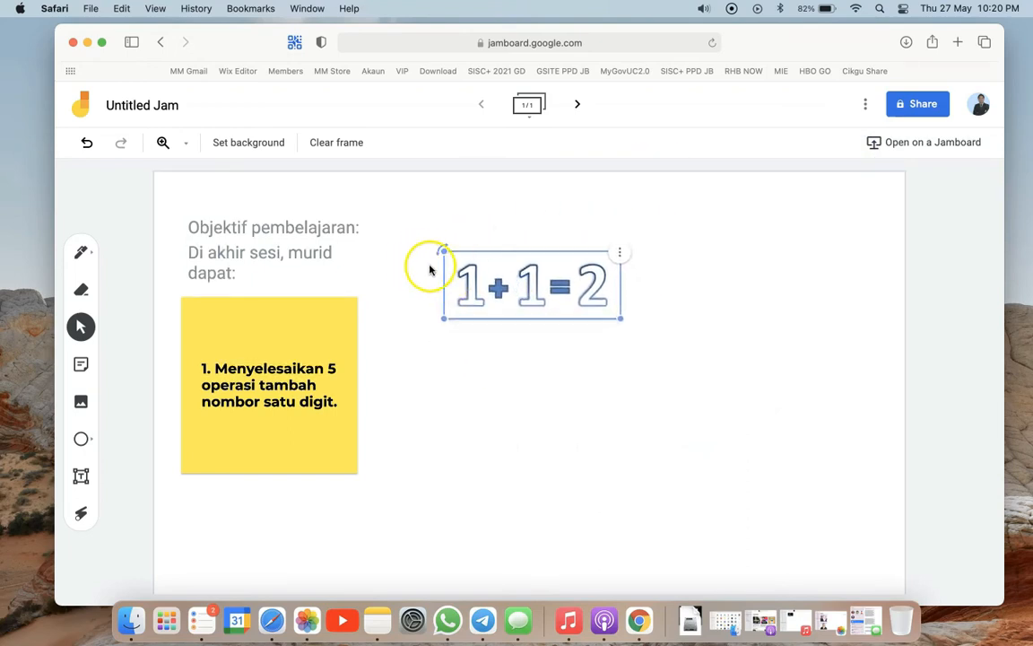
click(83, 440)
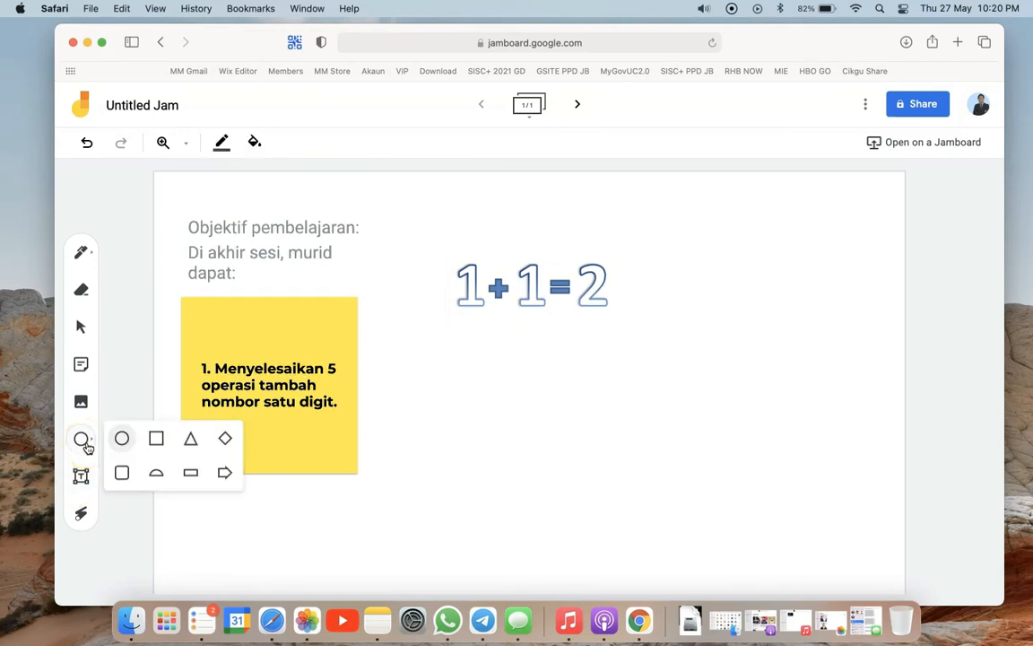
click(126, 439)
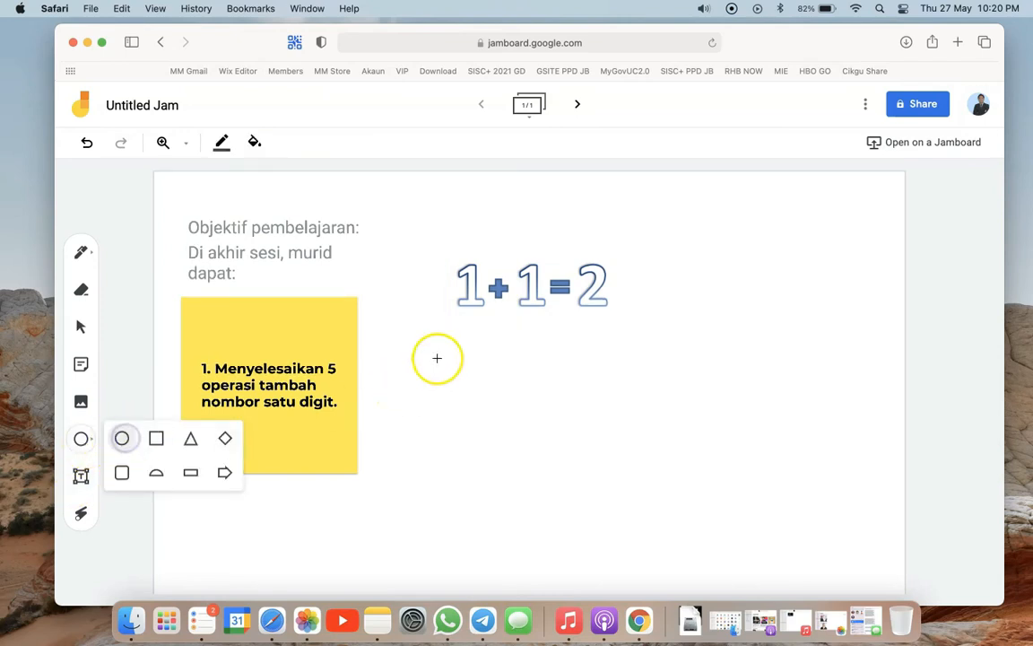
drag(437, 349, 504, 418)
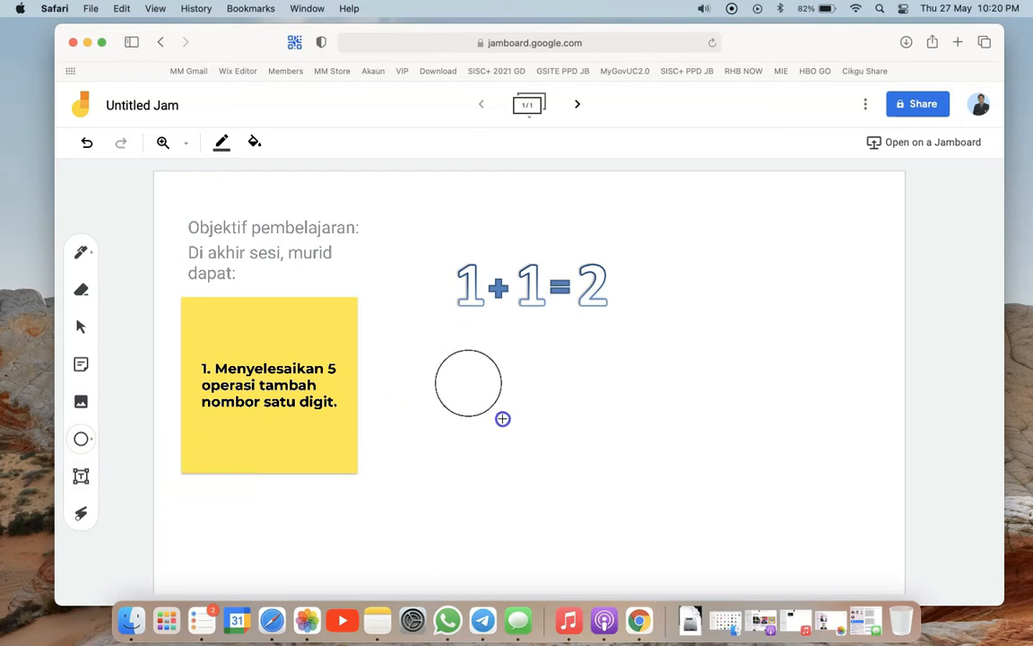
click(80, 439)
drag(572, 351, 639, 422)
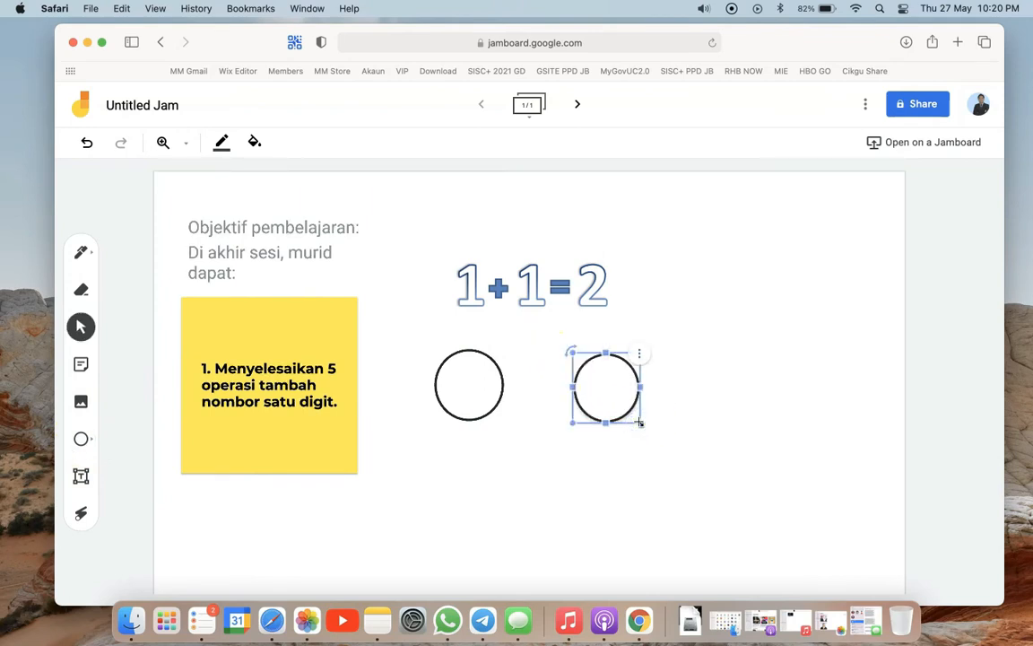
key(BackSpace)
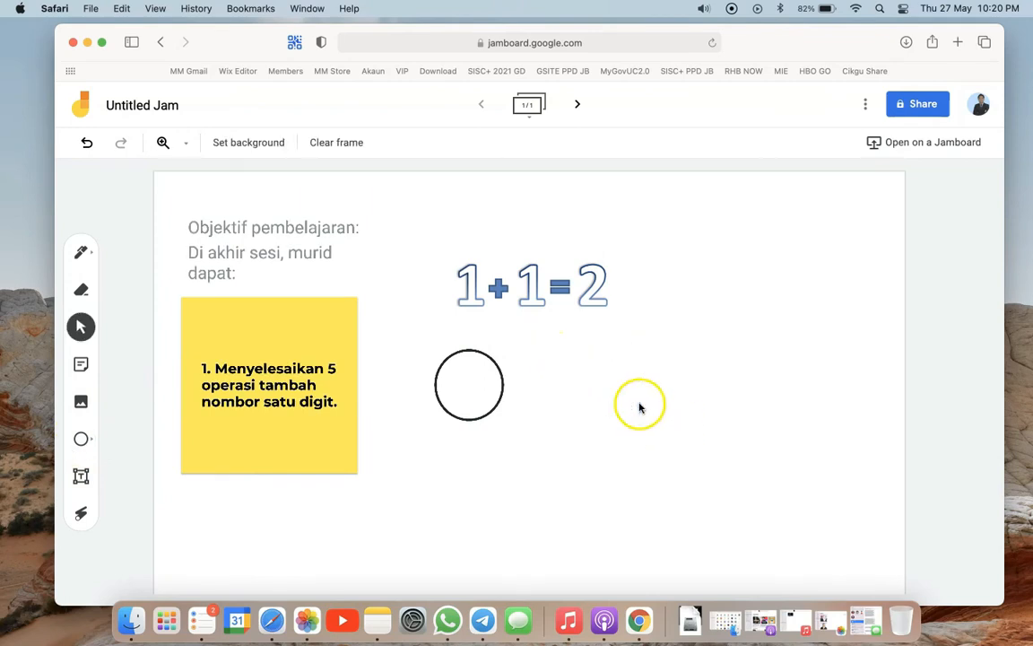
Step: Duplicate the circle and place the copy to the right of the original, below the 2 in the image
click(473, 388)
right_click(506, 346)
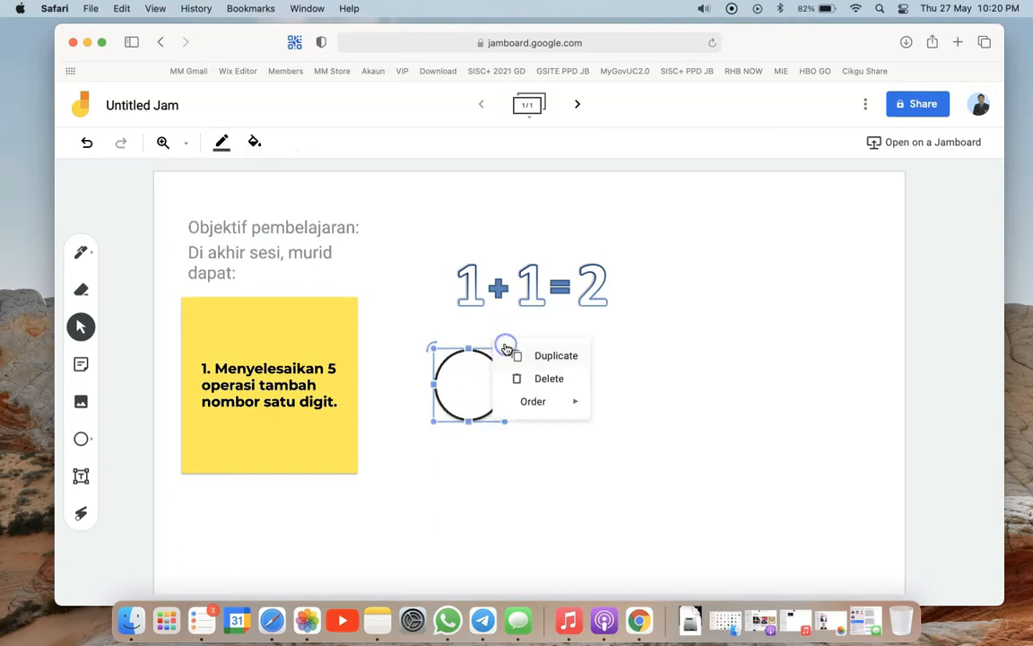
click(547, 359)
drag(493, 406, 613, 388)
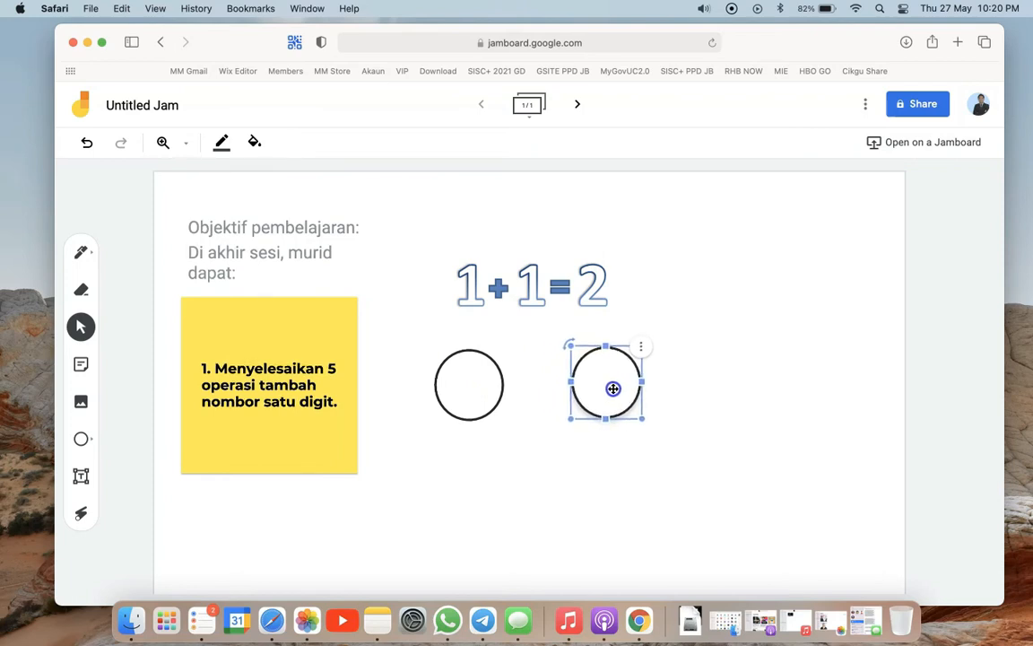
Step: Draw a thin horizontal bar shape in the gap between the two circles
click(80, 439)
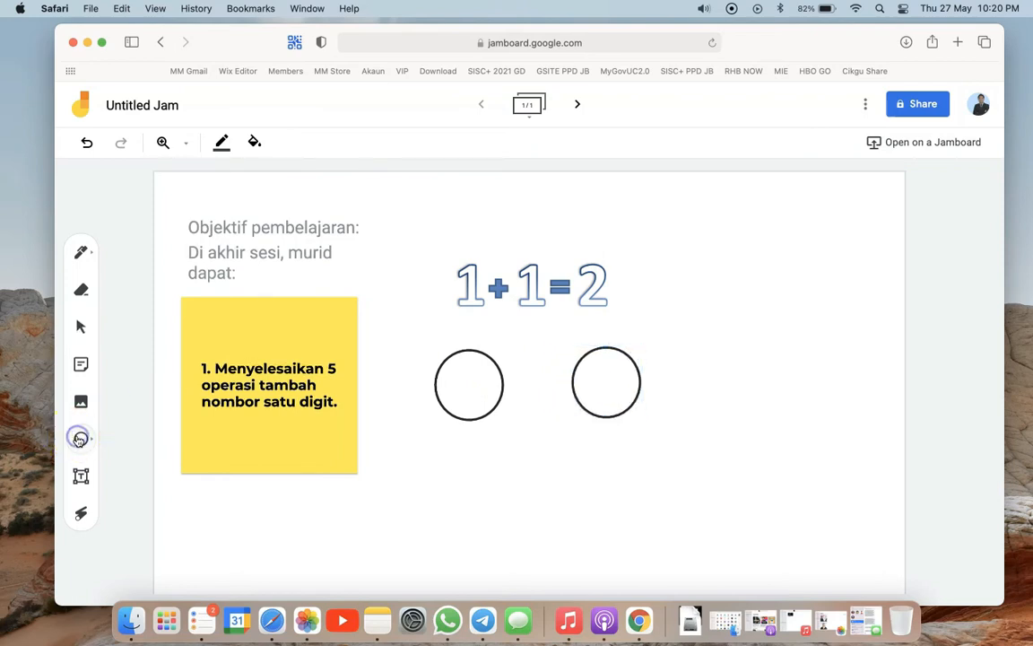
click(81, 438)
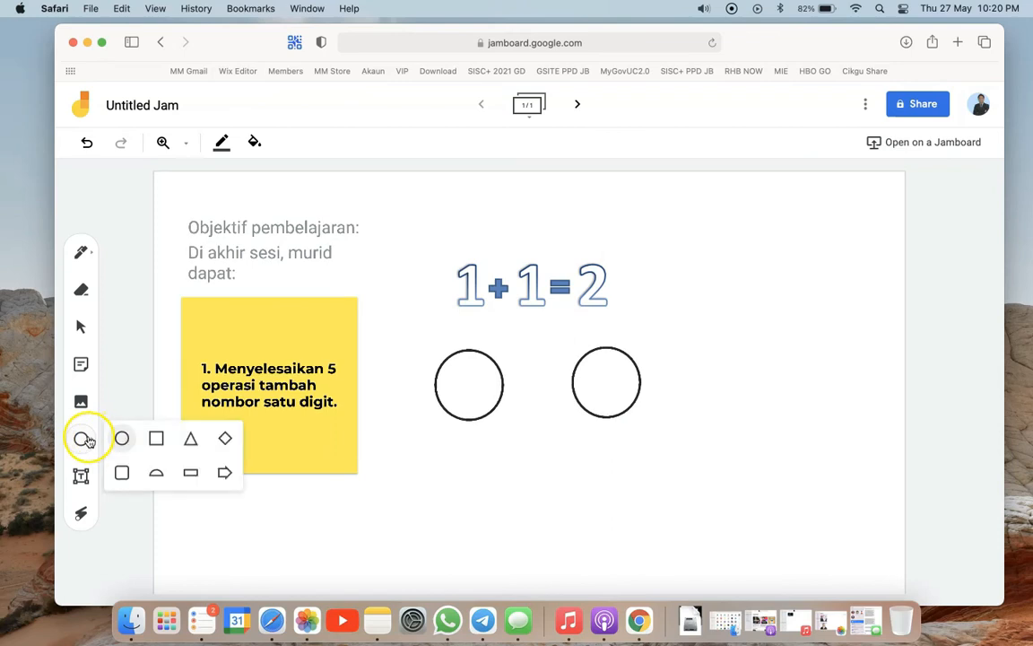
click(189, 473)
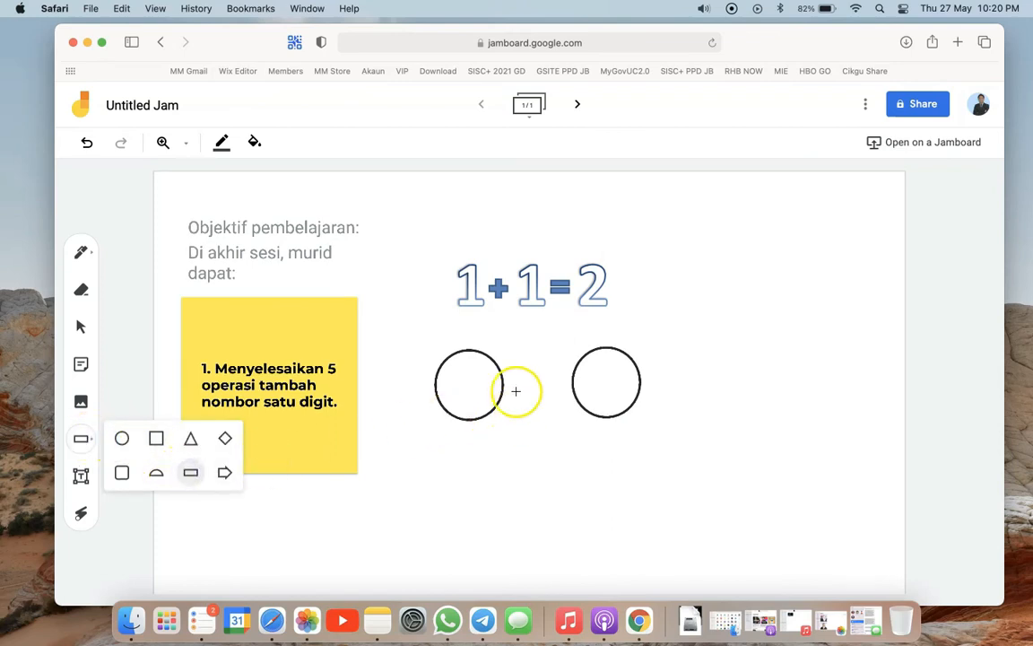
drag(537, 360, 537, 360)
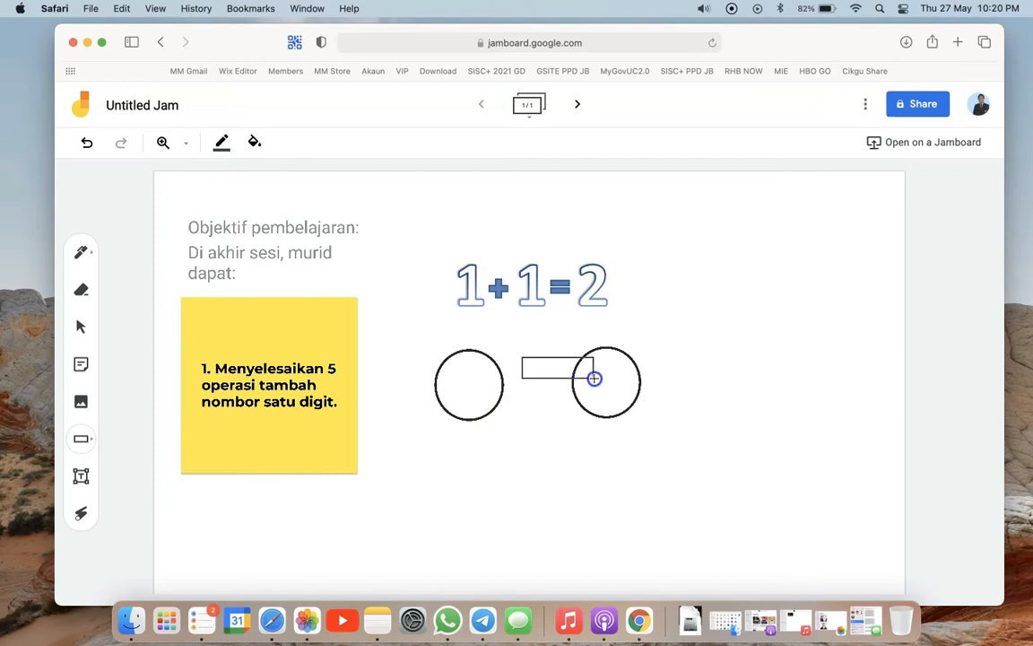
drag(594, 378, 593, 378)
mouse_move(518, 352)
mouse_down()
mouse_move(532, 391)
mouse_move(519, 357)
mouse_up()
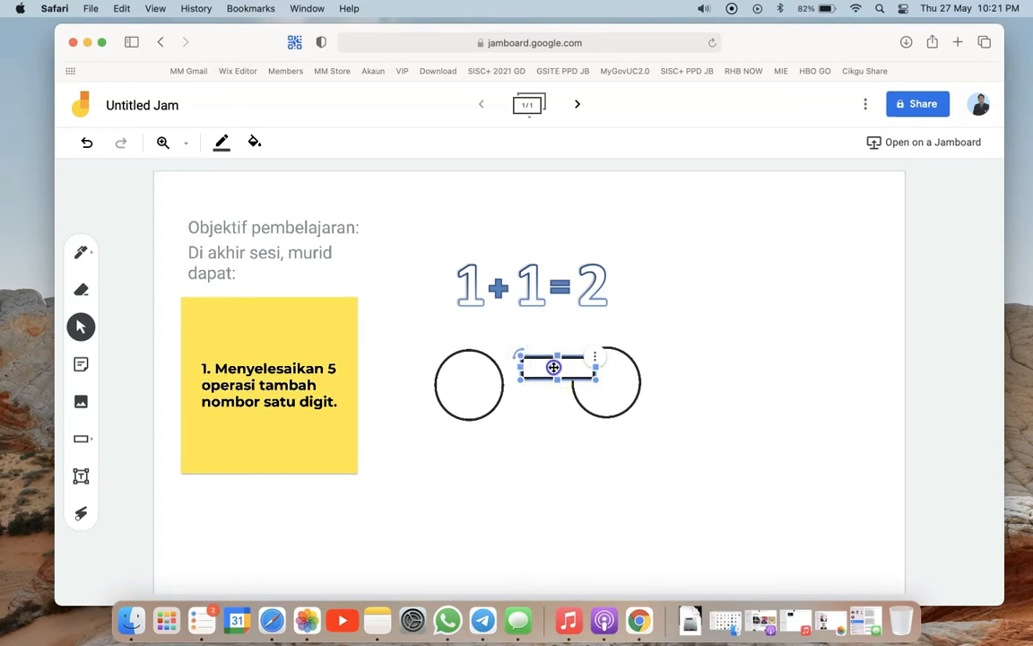
Step: Centre the bar between the circles and shift the second circle to the right so the shapes no longer overlap
drag(553, 367, 538, 385)
drag(616, 383, 638, 385)
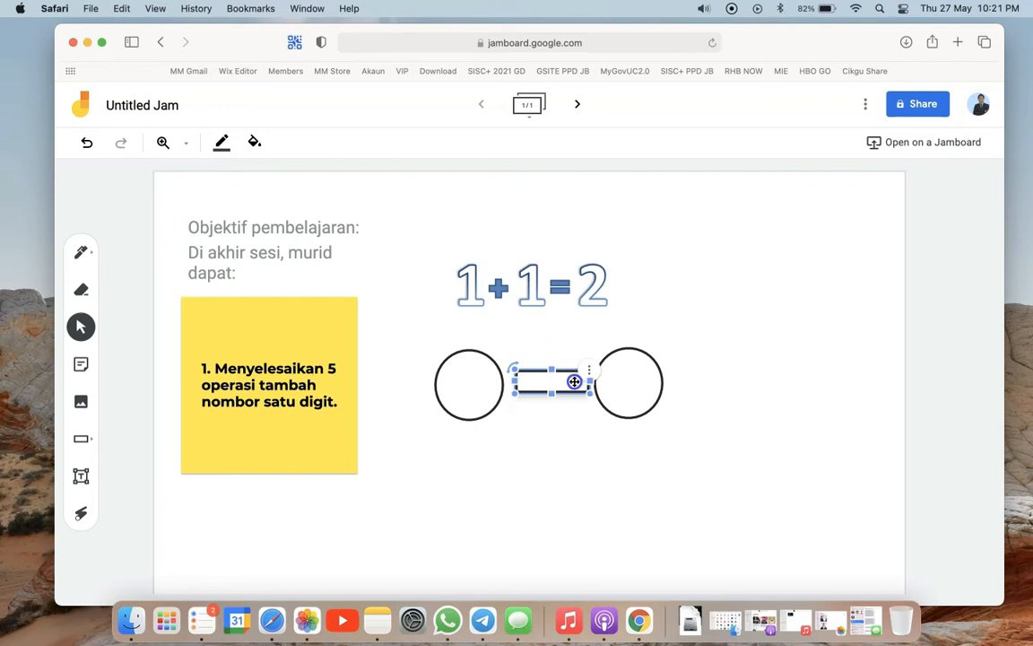
click(126, 302)
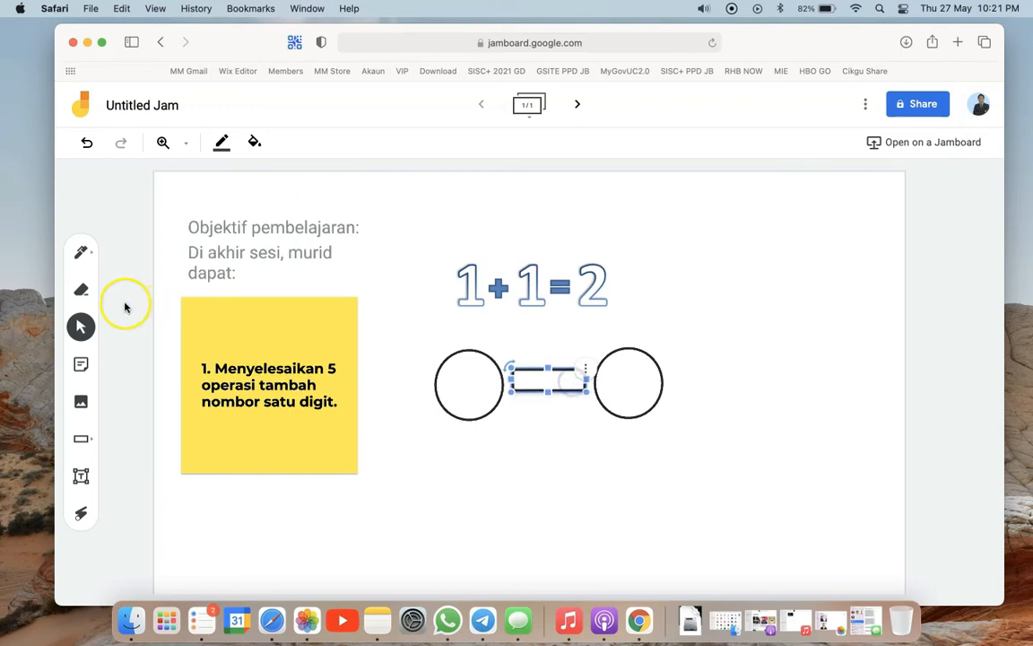
click(89, 259)
click(86, 256)
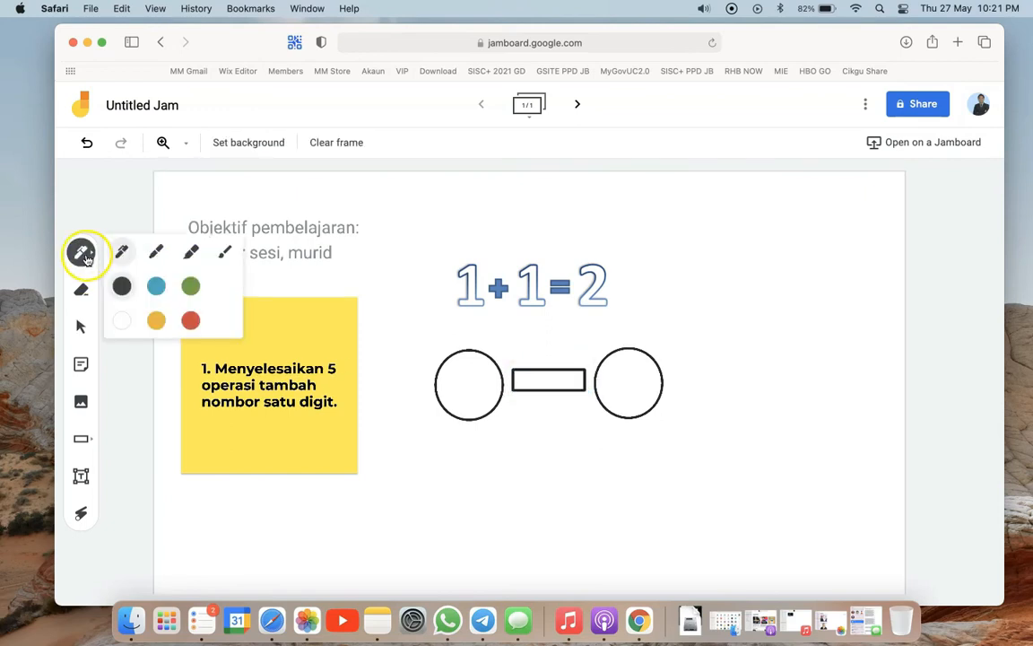
click(157, 292)
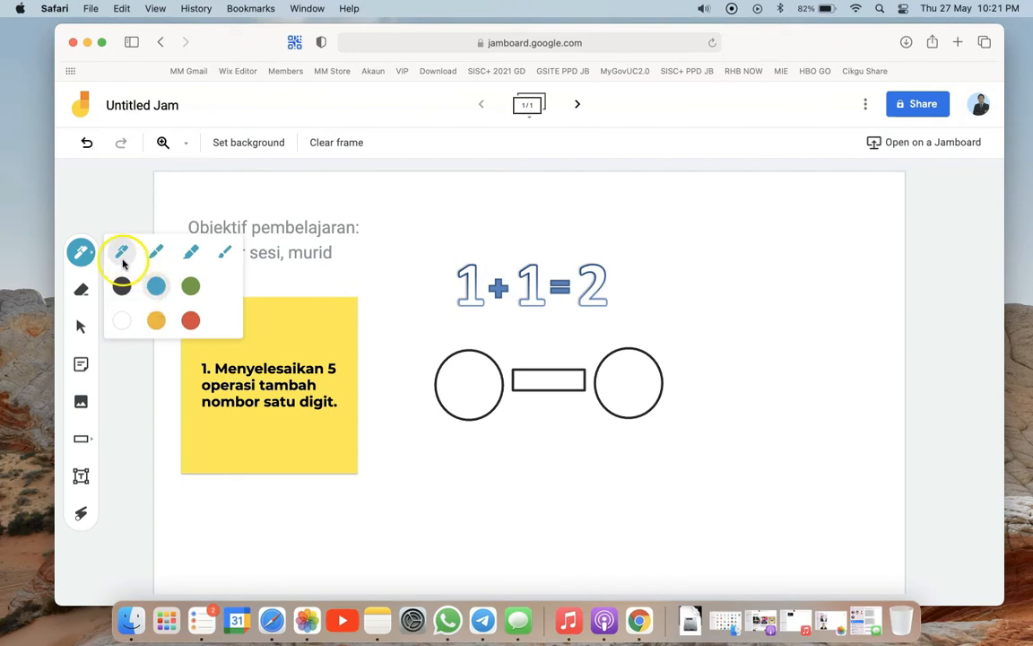
click(121, 286)
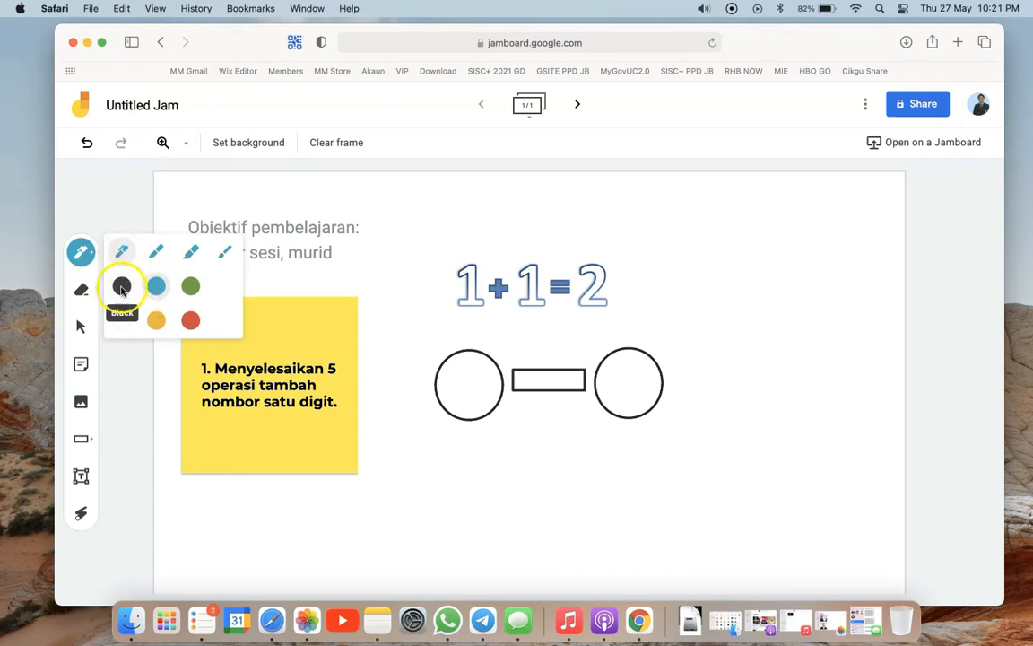
click(82, 441)
click(87, 448)
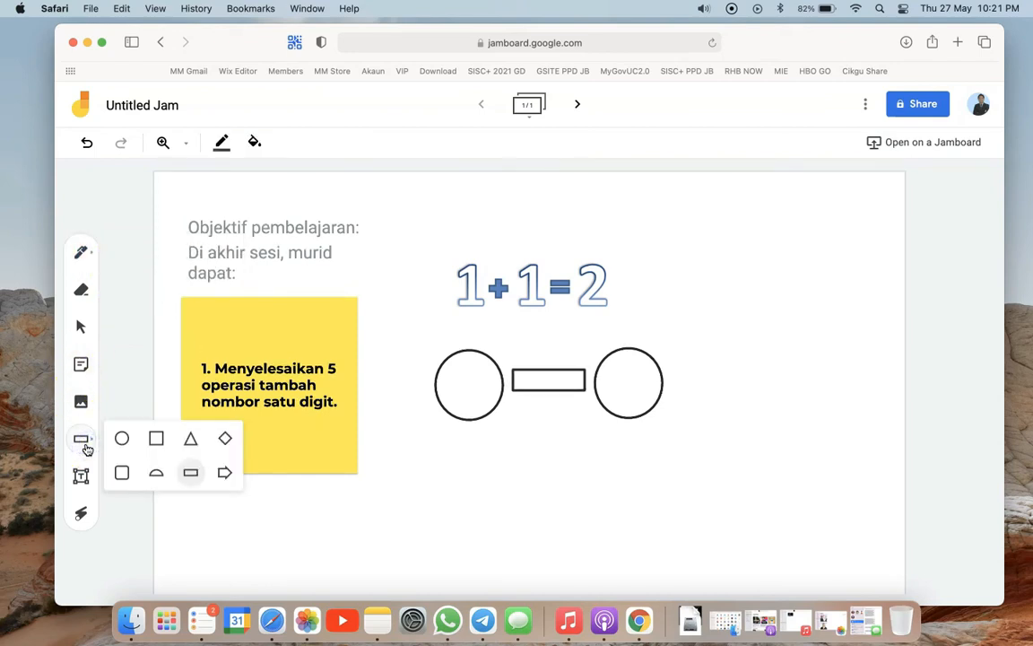
click(87, 448)
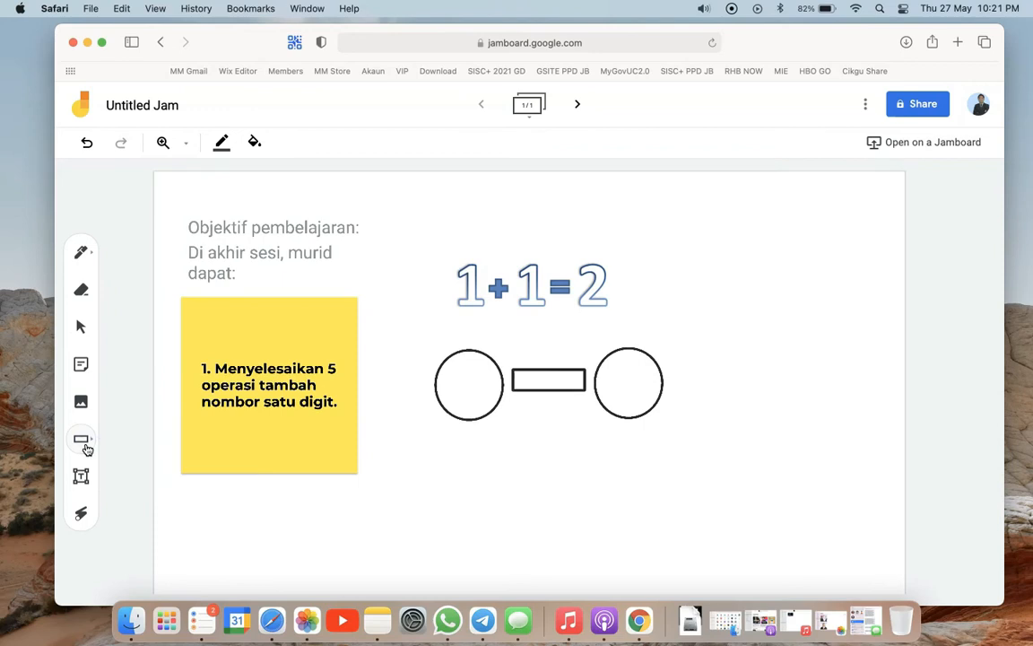
click(539, 387)
key(Delete)
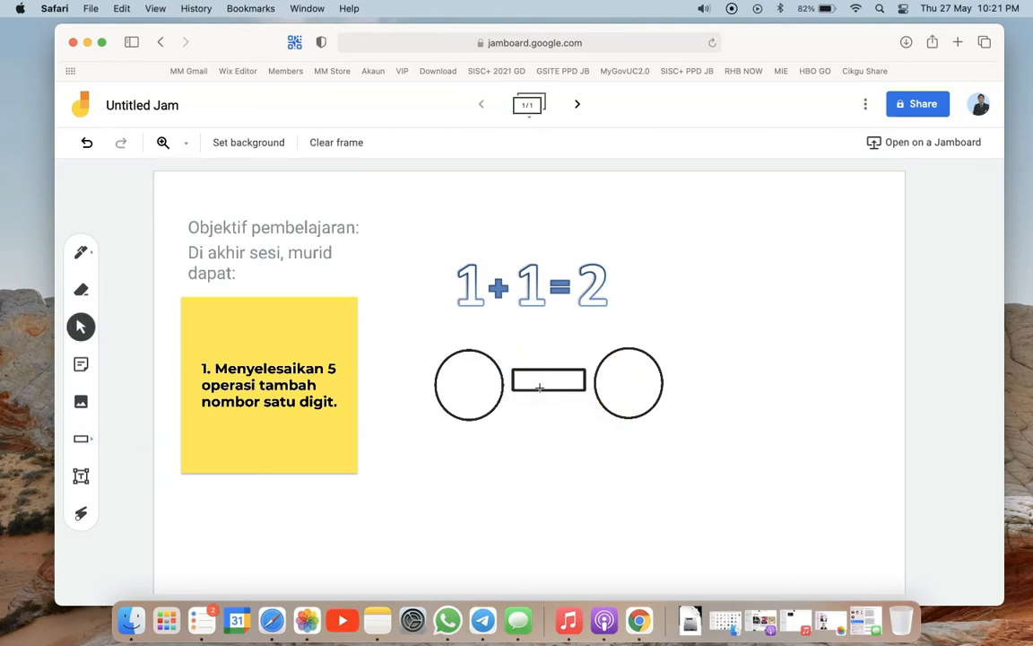
Step: Duplicate the bar, then rotate and shorten the copy so it stands vertically across the original as a plus sign
click(566, 380)
right_click(582, 373)
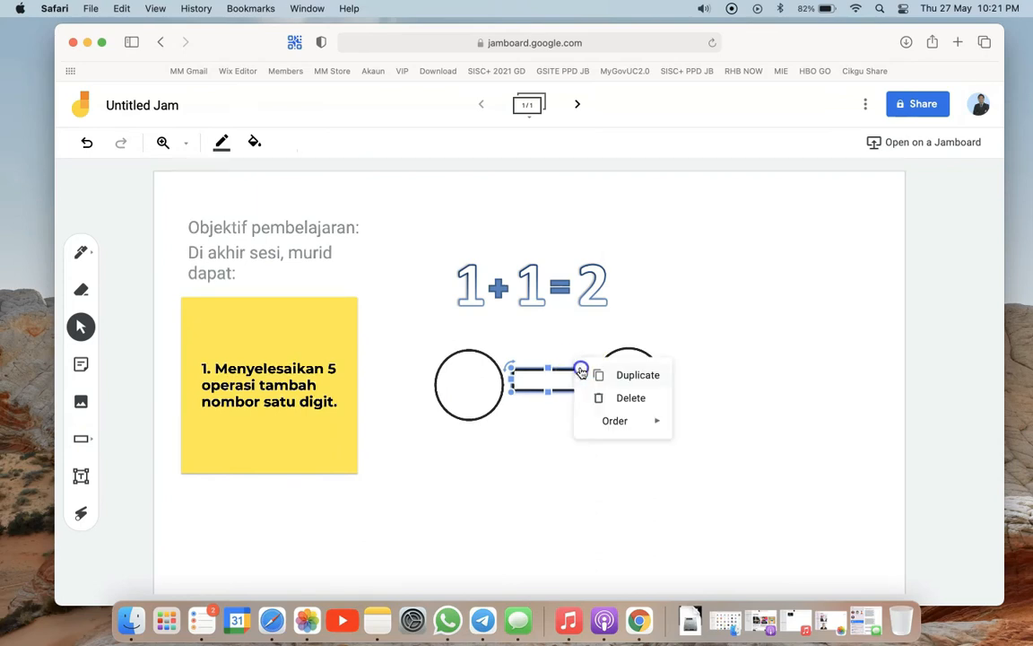
click(634, 377)
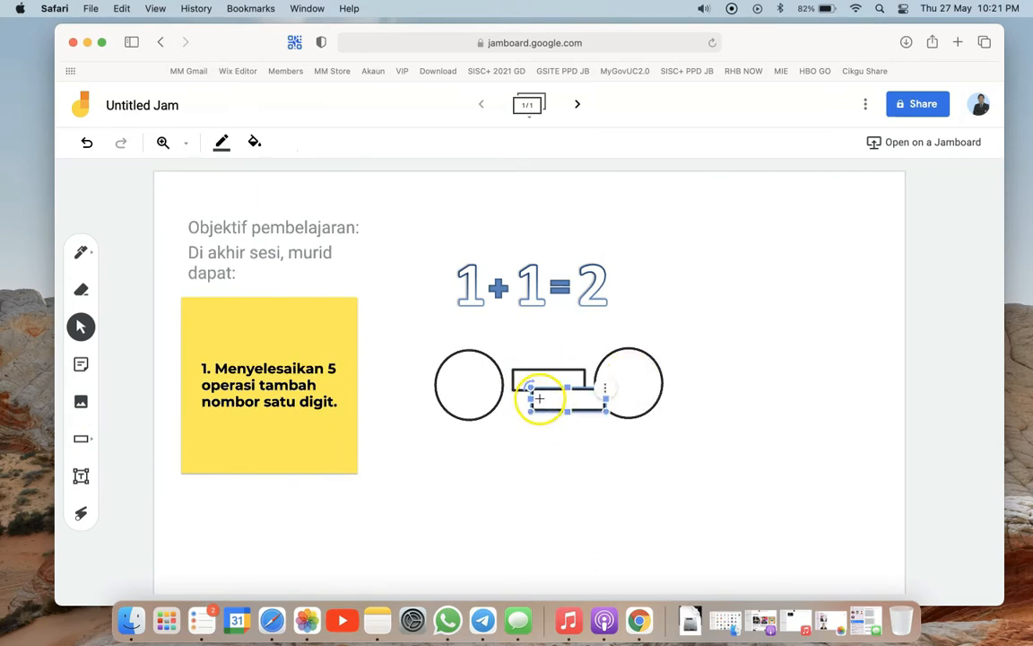
drag(531, 386, 561, 421)
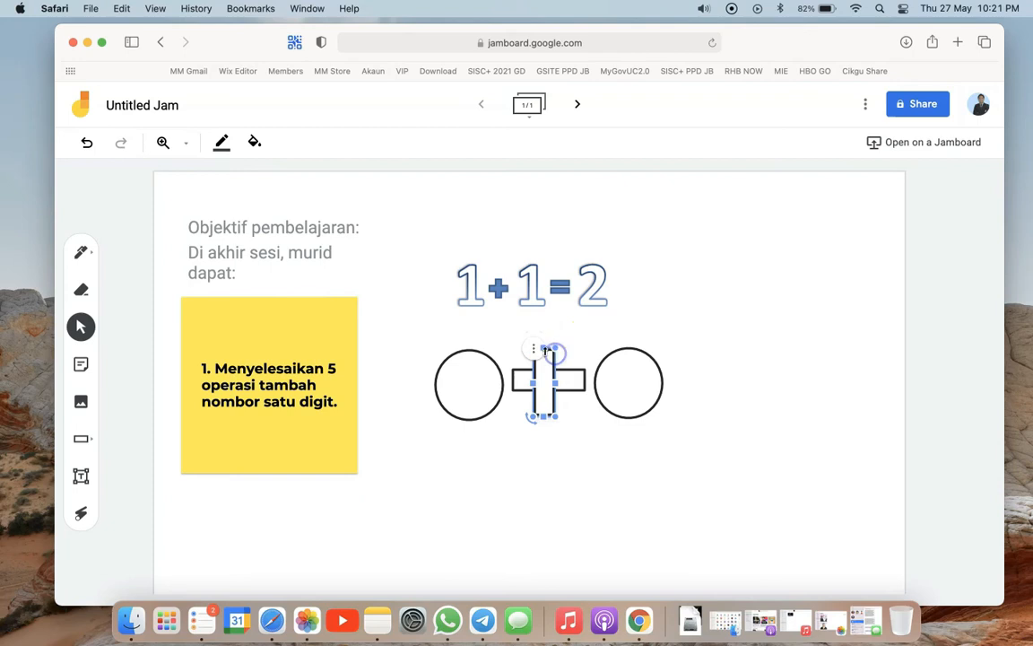
drag(538, 400, 542, 390)
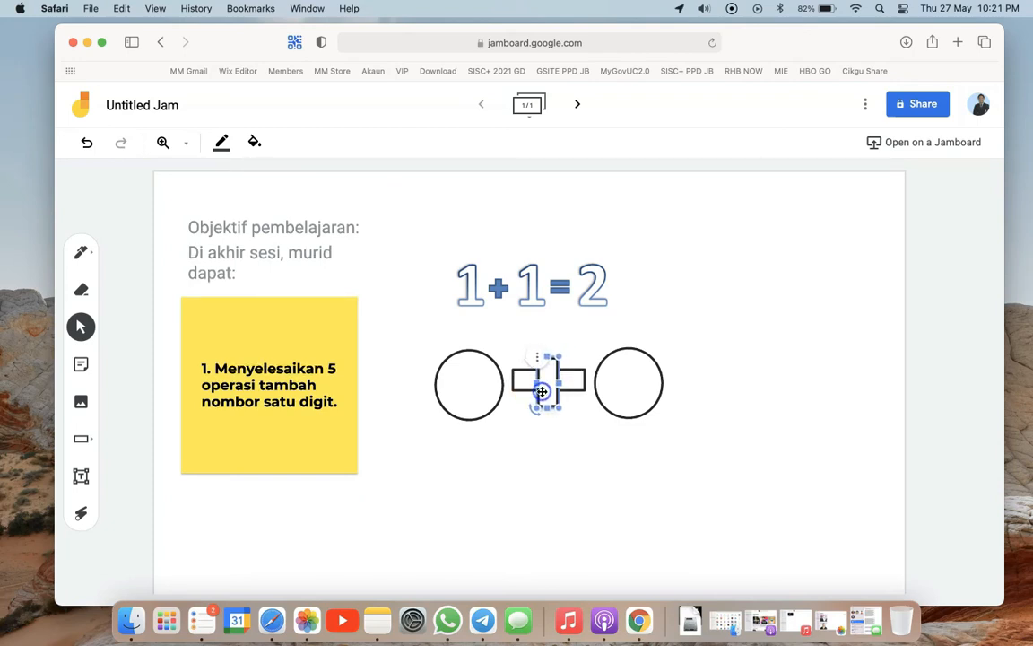
Step: Shorten the horizontal bar of the plus sign and centre it on the vertical bar
click(582, 387)
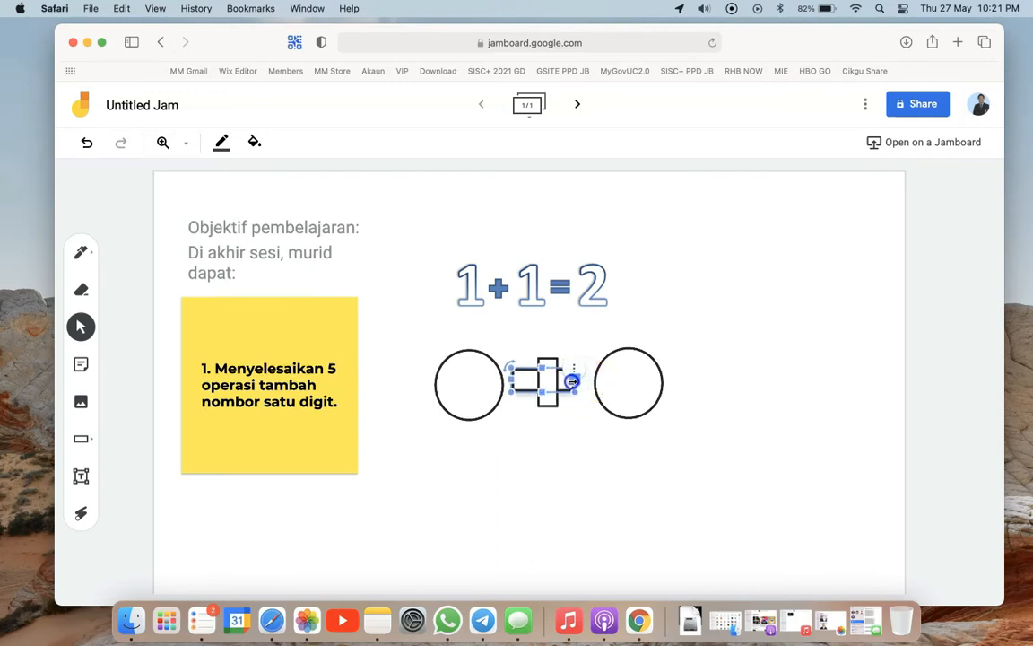
drag(537, 380, 545, 379)
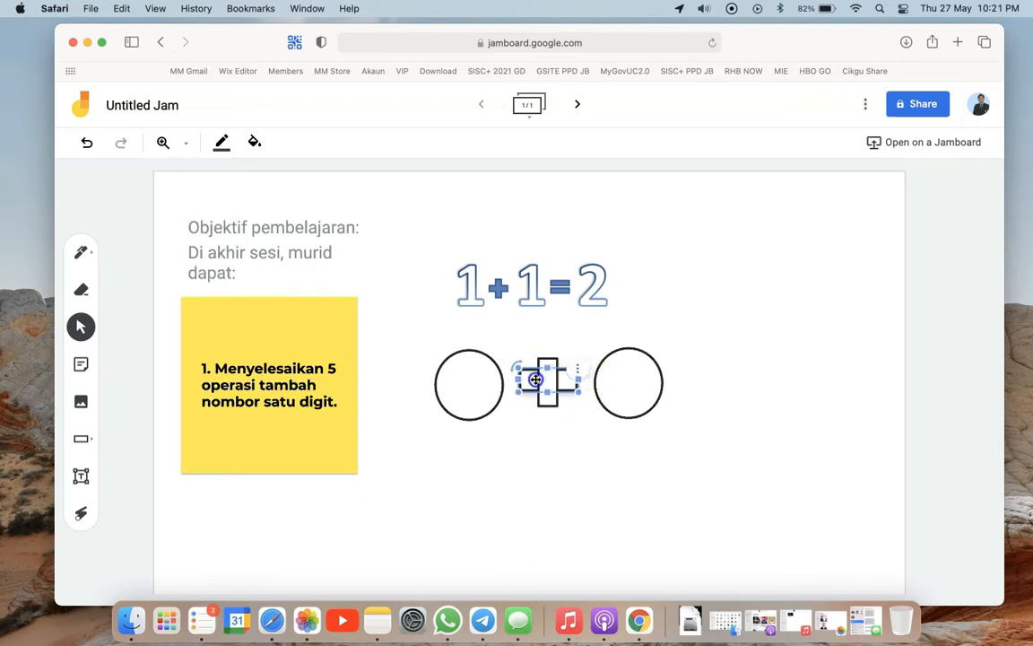
click(574, 441)
Step: Nudge the circle to the right of the plus sign slightly up and closer to it
click(645, 393)
drag(646, 393, 643, 388)
click(718, 451)
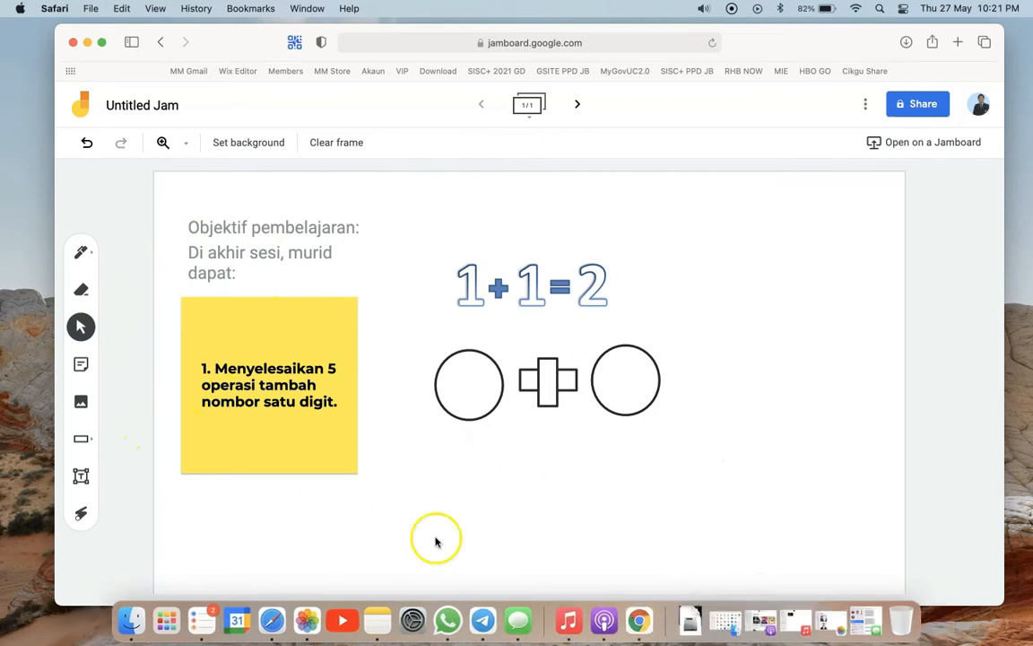
Step: Use the laser to point out the objective text, the yellow sticky note and the 1+1=2 image
click(82, 515)
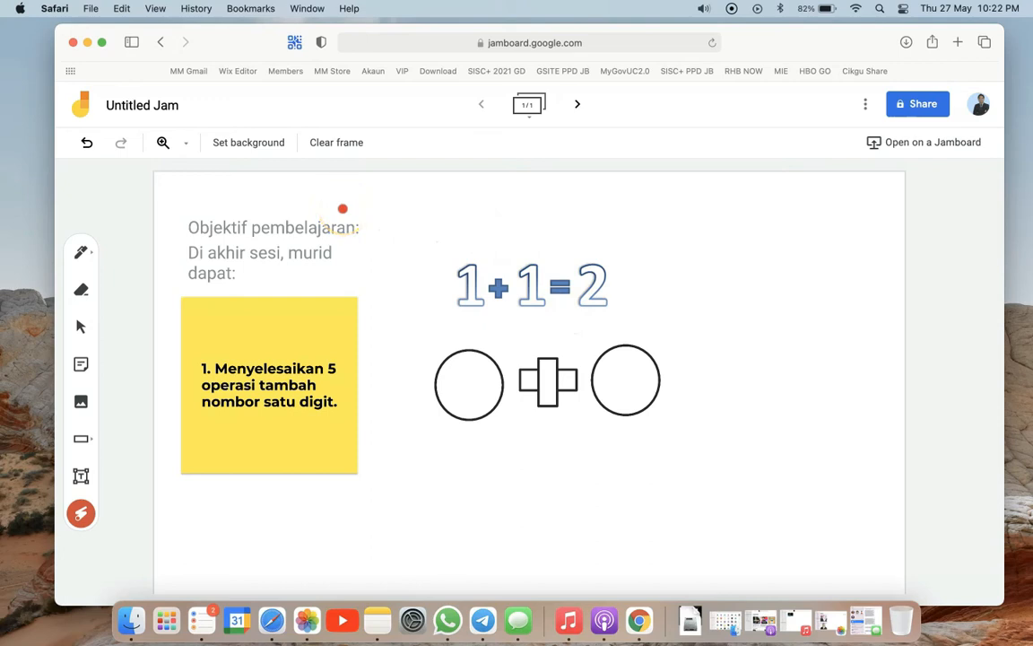
mouse_move(313, 197)
mouse_down()
mouse_move(191, 213)
mouse_move(197, 300)
mouse_move(367, 274)
mouse_move(279, 198)
mouse_move(175, 228)
mouse_move(330, 295)
mouse_move(351, 207)
mouse_move(171, 238)
mouse_move(344, 277)
mouse_move(318, 202)
mouse_move(147, 254)
mouse_move(266, 282)
mouse_move(358, 212)
mouse_move(174, 221)
mouse_move(252, 306)
mouse_move(363, 213)
mouse_move(166, 222)
mouse_up()
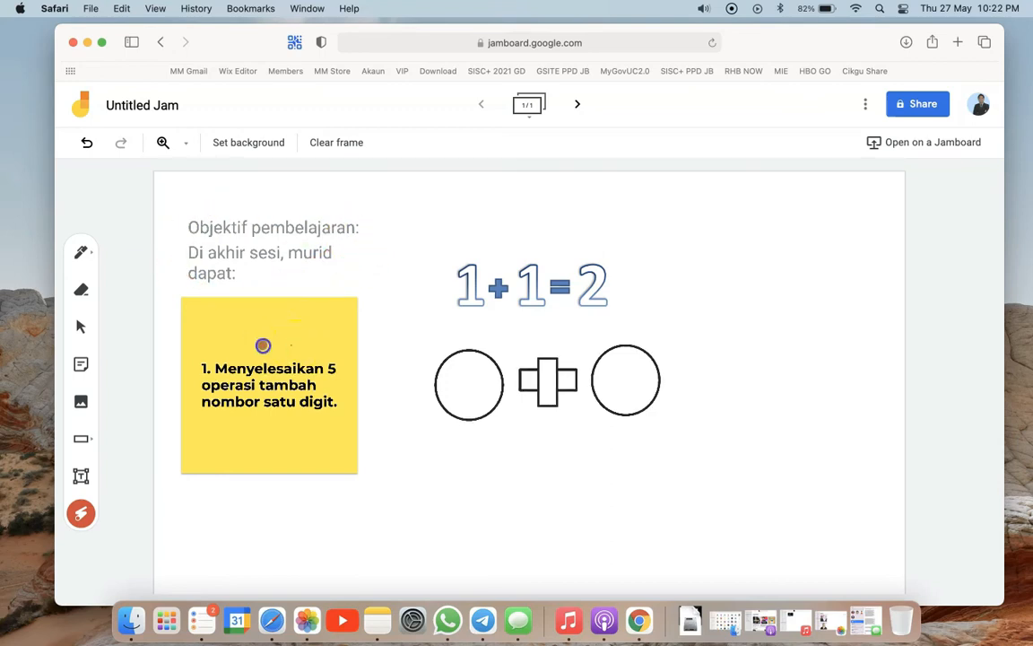
mouse_move(183, 409)
mouse_down()
mouse_move(318, 428)
mouse_move(339, 351)
mouse_move(182, 383)
mouse_move(331, 419)
mouse_up()
mouse_move(415, 355)
mouse_down()
mouse_move(396, 336)
mouse_move(451, 288)
mouse_up()
drag(465, 330, 493, 313)
click(604, 286)
mouse_move(629, 239)
mouse_down()
mouse_move(579, 280)
mouse_move(646, 285)
mouse_move(581, 268)
mouse_move(654, 252)
mouse_move(624, 236)
mouse_up()
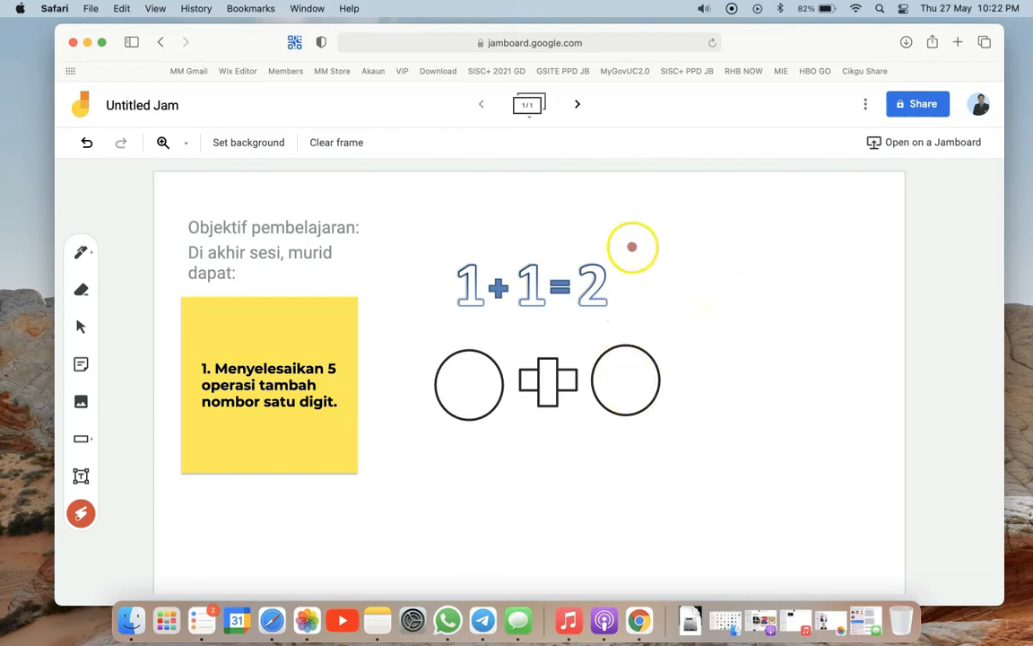
Step: Add a second frame to the jam and set its background to black
click(576, 107)
click(485, 107)
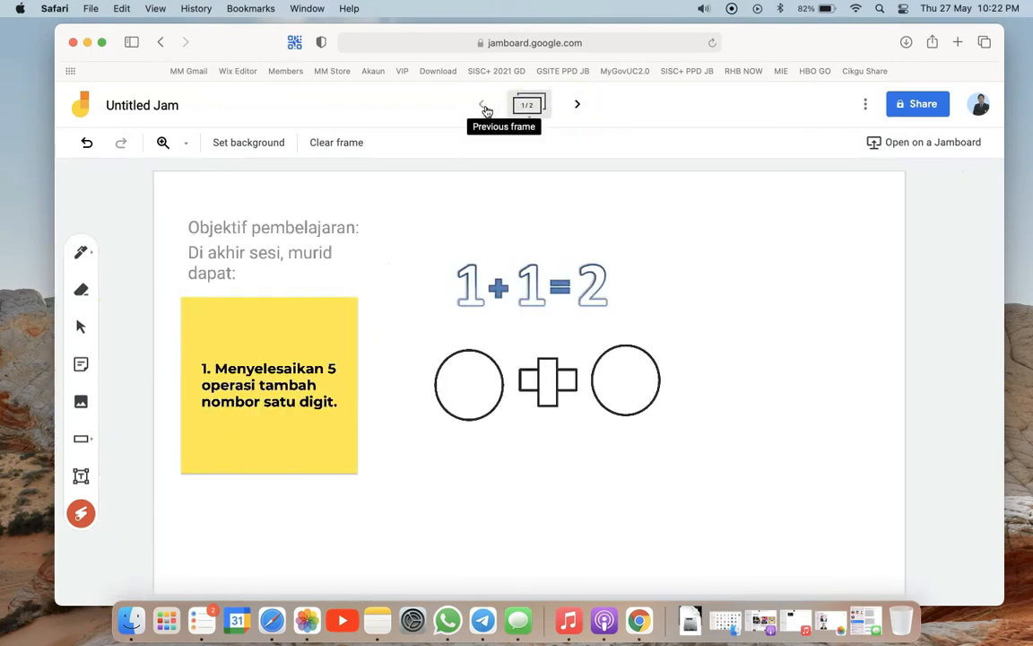
click(572, 107)
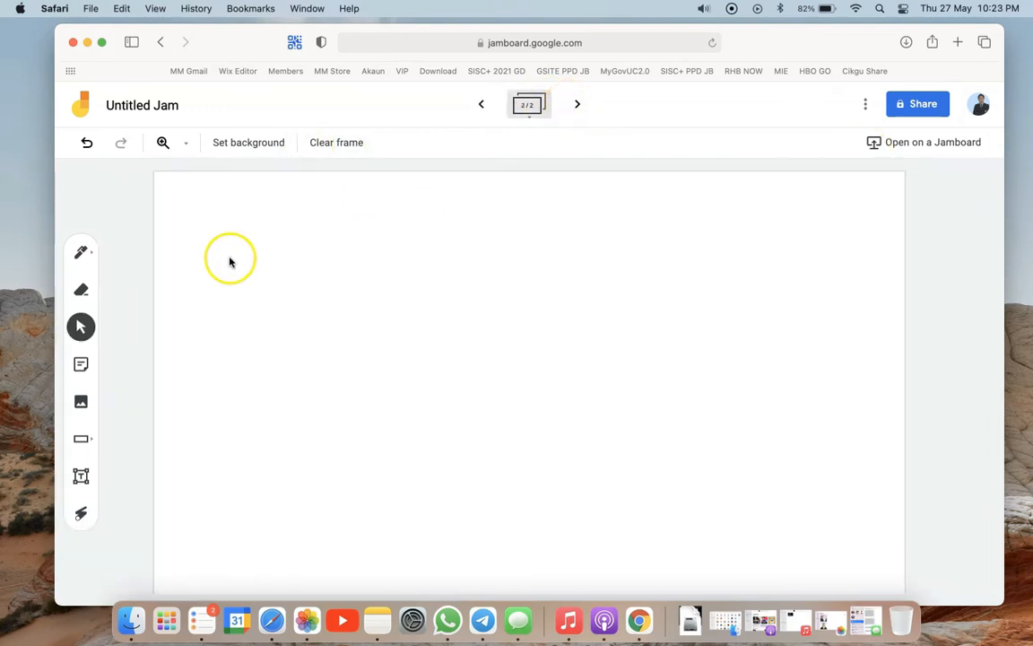
click(266, 144)
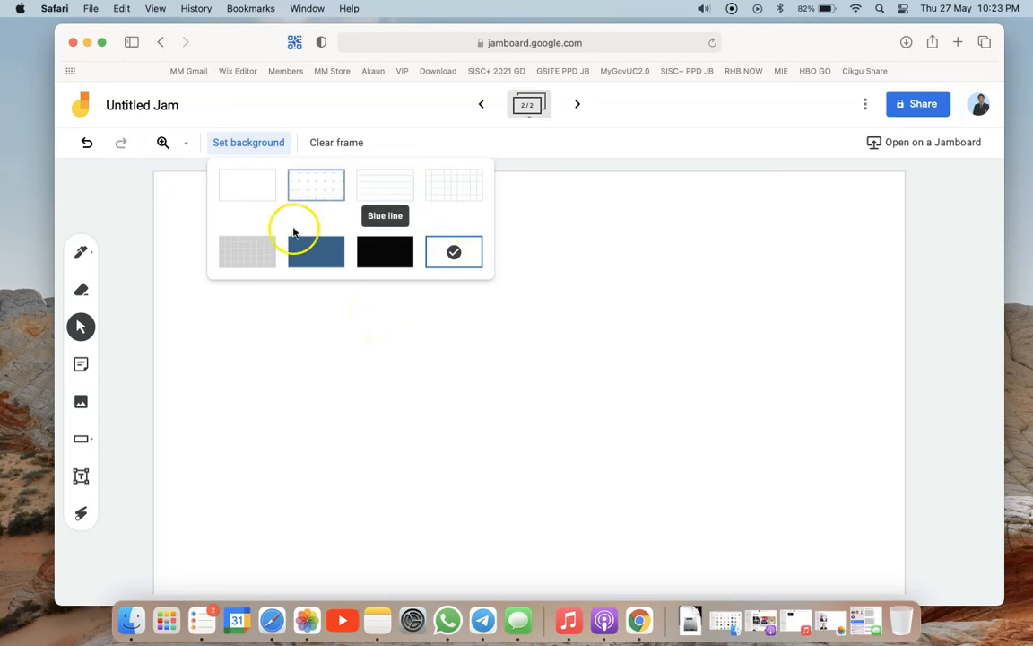
click(374, 263)
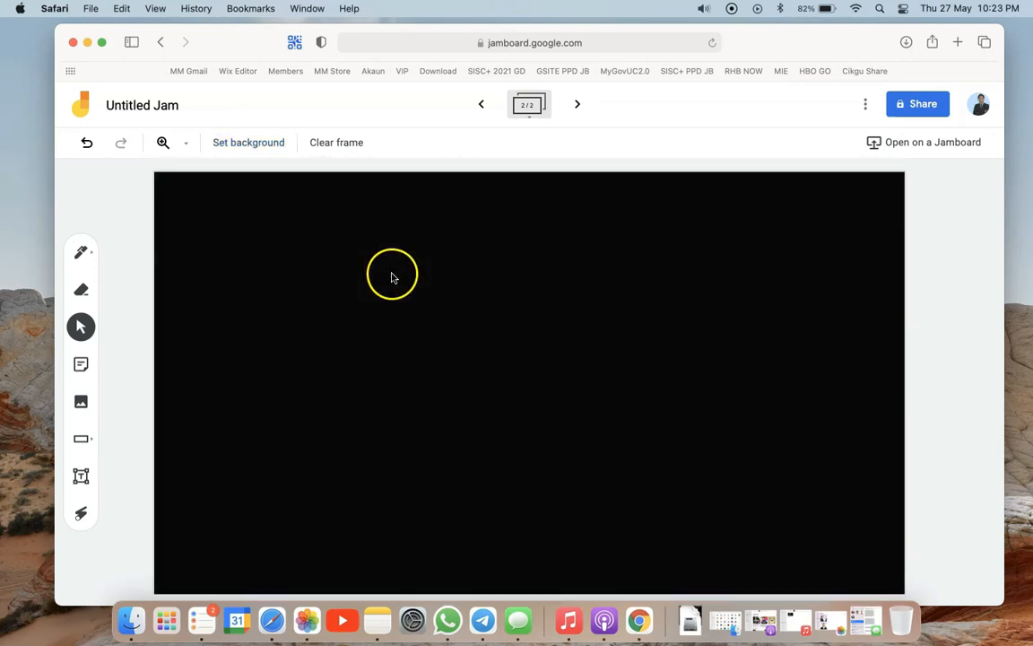
Step: Draw a thin white wavy line with the pen in the upper part of the black frame
click(86, 260)
click(82, 254)
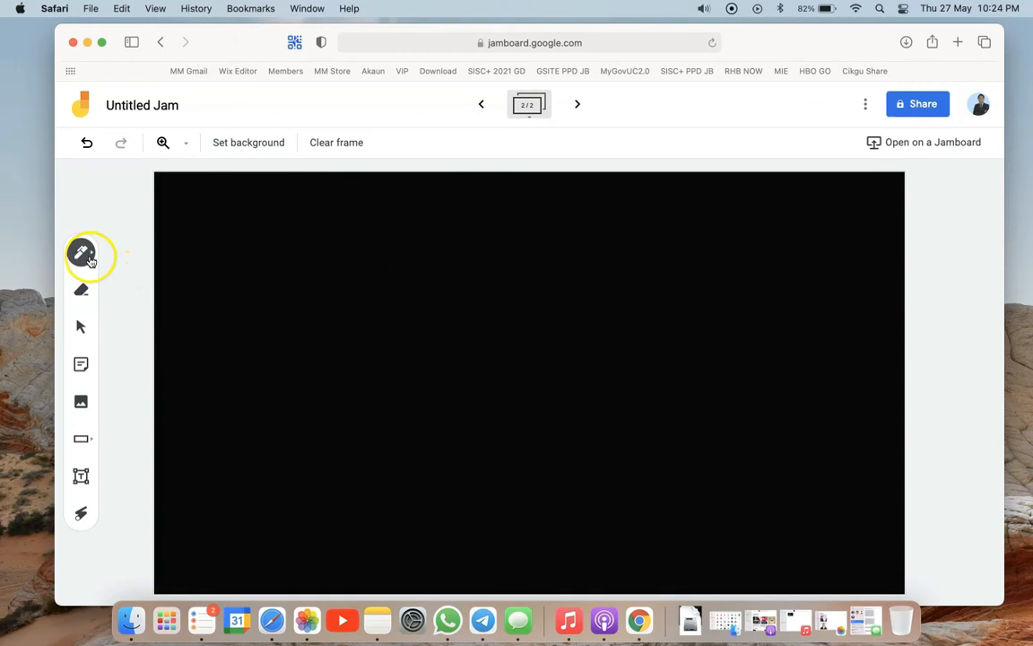
click(124, 323)
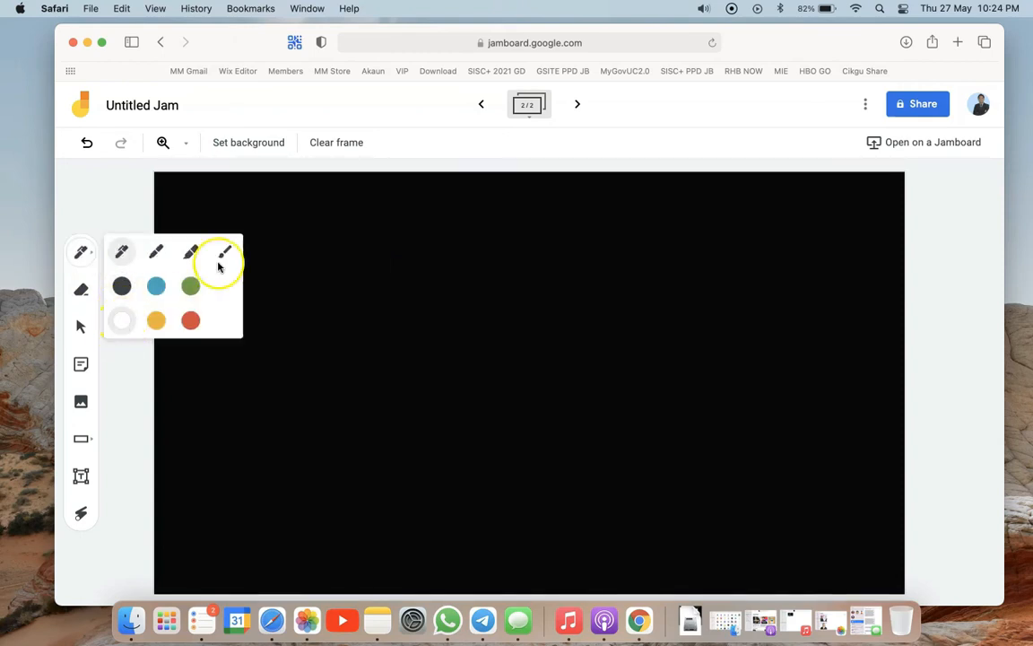
drag(290, 241, 303, 229)
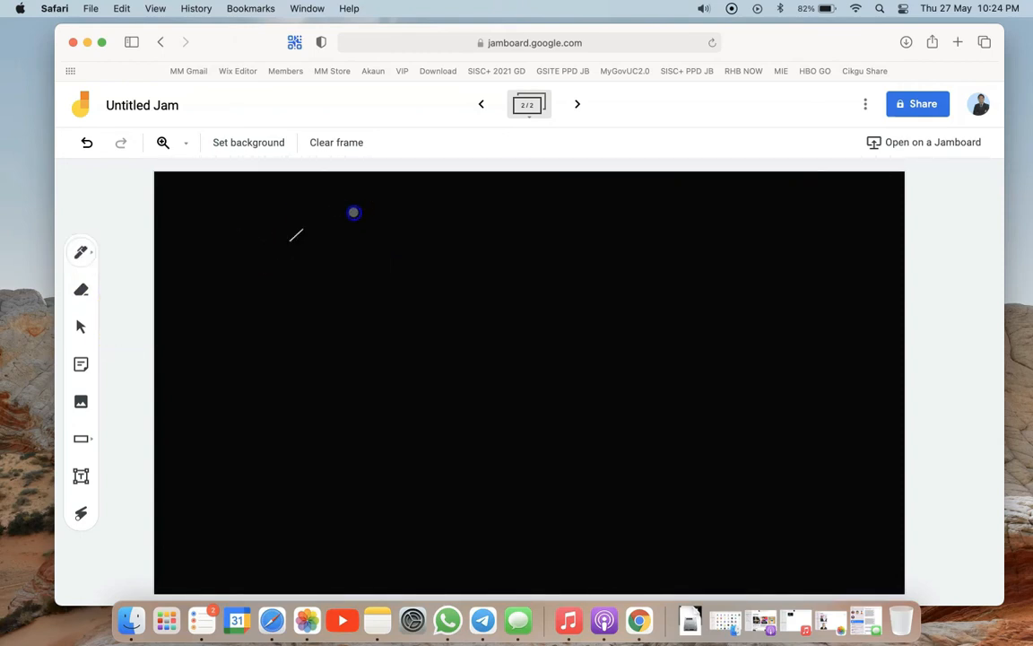
drag(392, 314, 404, 264)
Step: Draw a thicker white wavy line with the marker beside the thin pen line
click(82, 251)
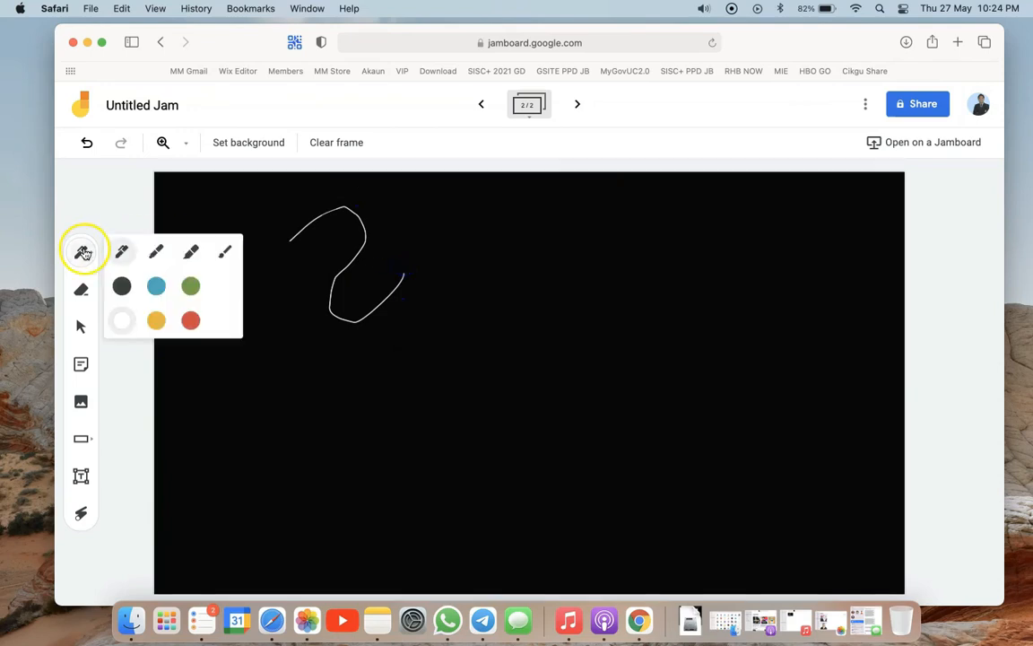
click(156, 251)
mouse_move(473, 238)
mouse_down()
mouse_move(636, 304)
mouse_move(700, 374)
mouse_up()
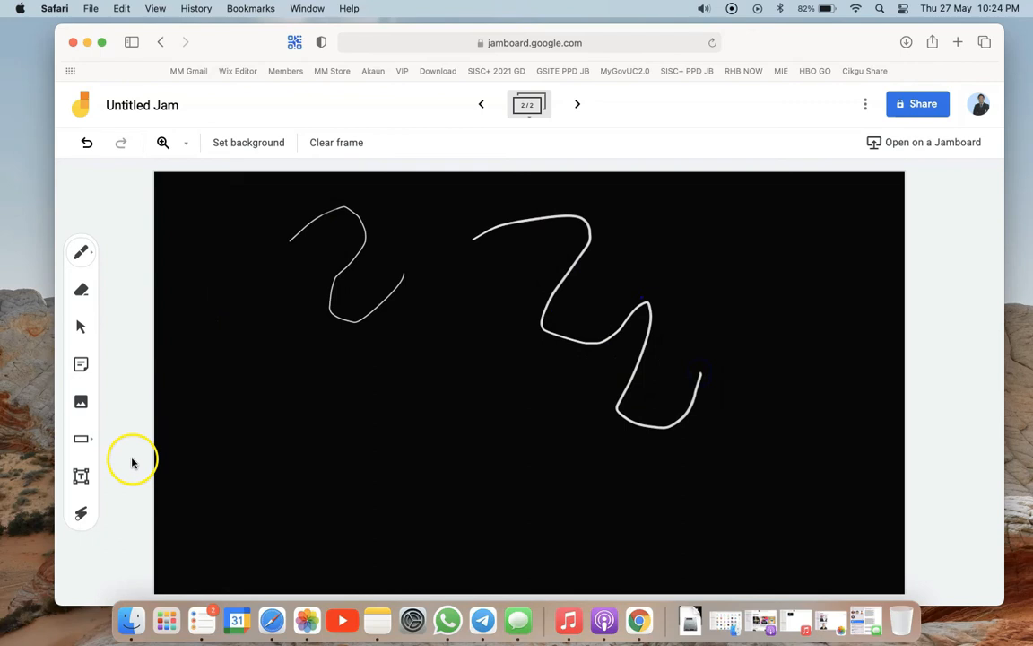
Step: Look at the image search options without inserting anything, and return to the first frame
click(81, 403)
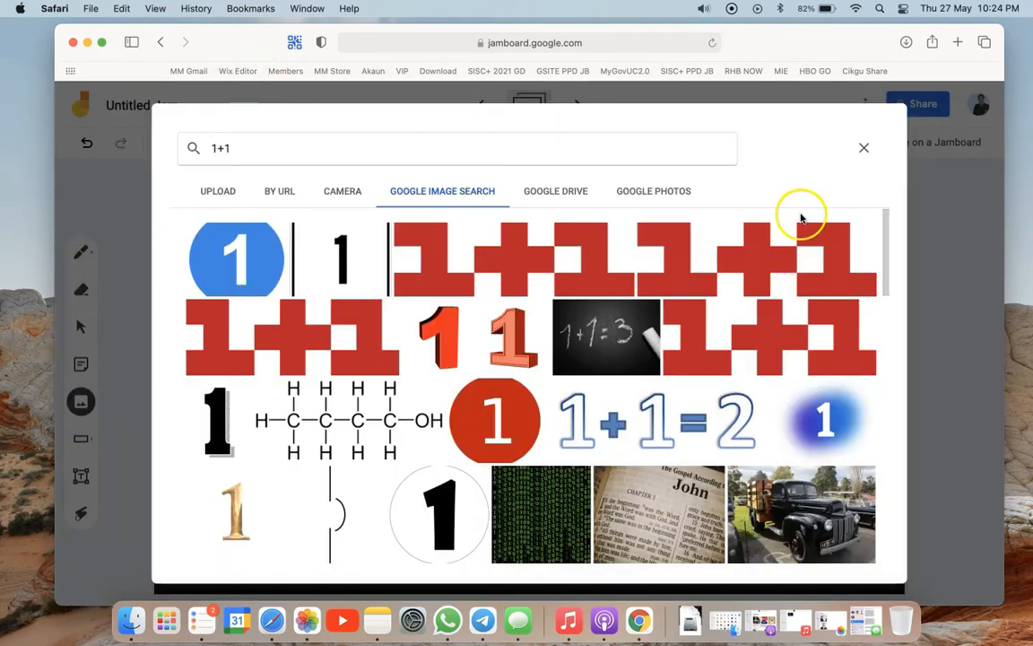
click(864, 147)
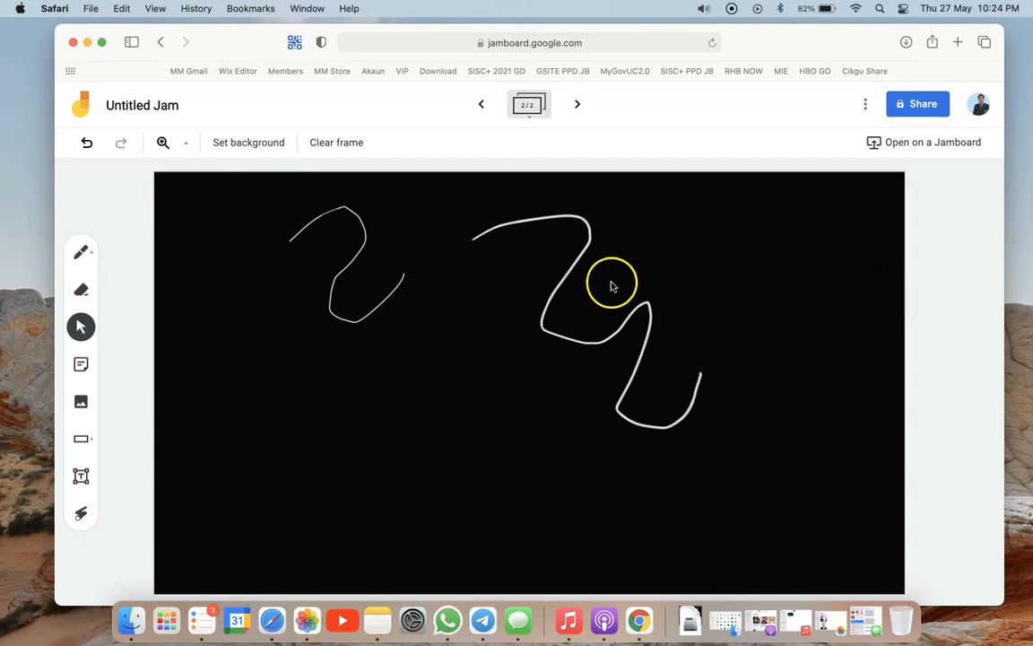
click(483, 109)
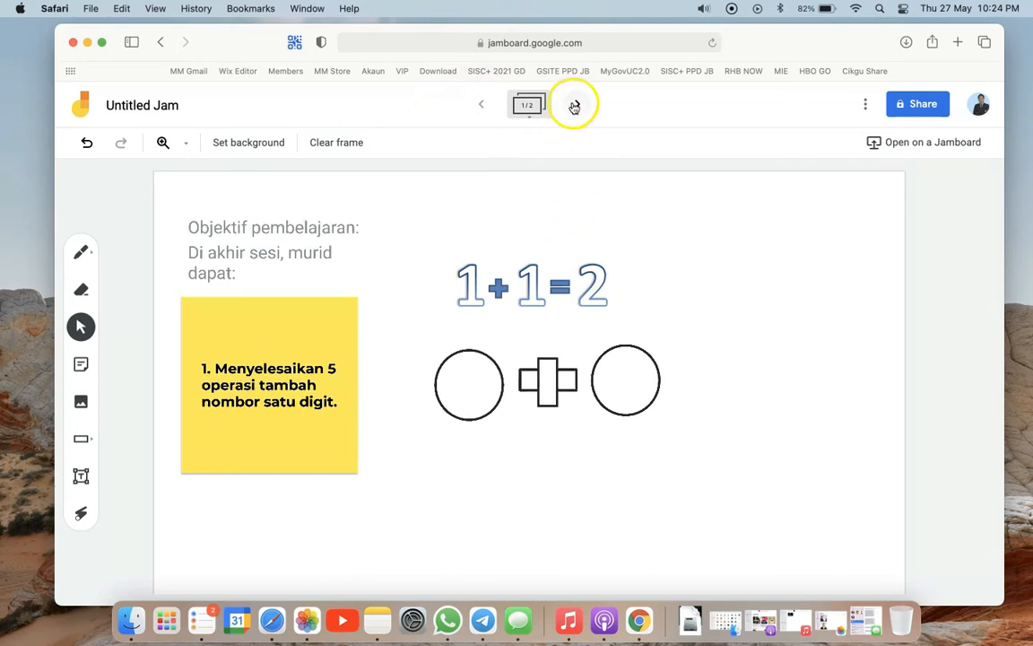
Step: Duplicate the first frame with the learning objective and the 1+1=2 image, and close the frame overview
click(528, 108)
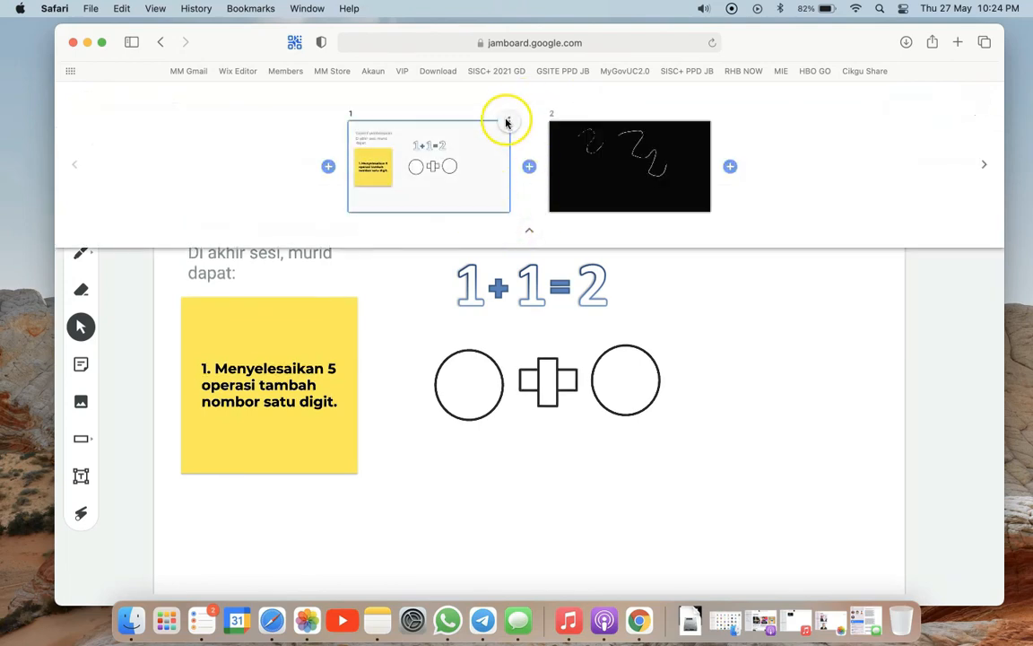
click(507, 123)
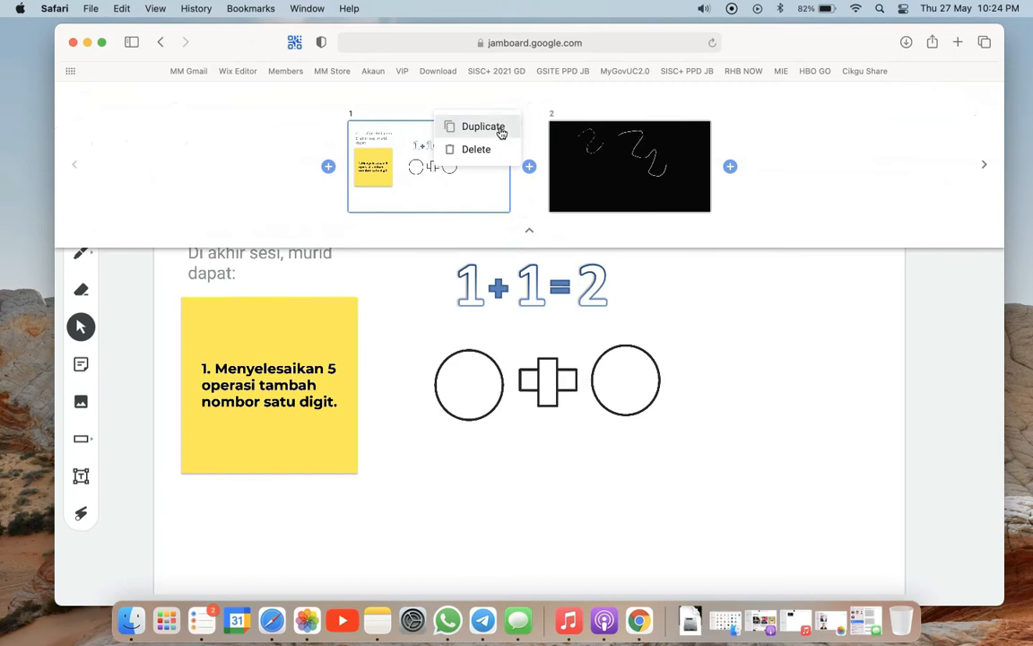
click(501, 132)
click(512, 173)
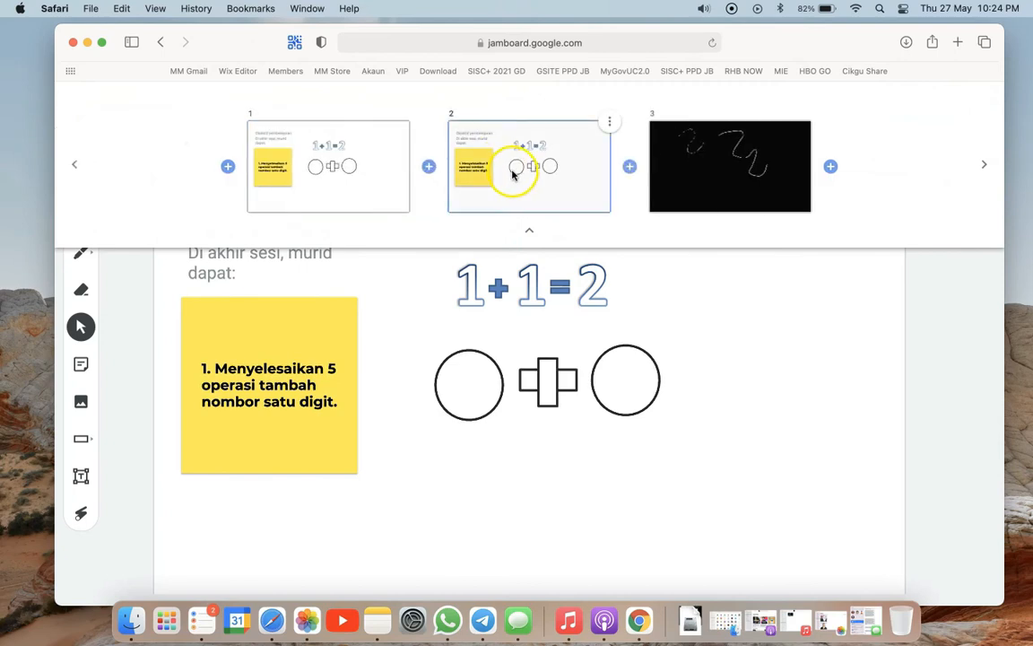
click(530, 229)
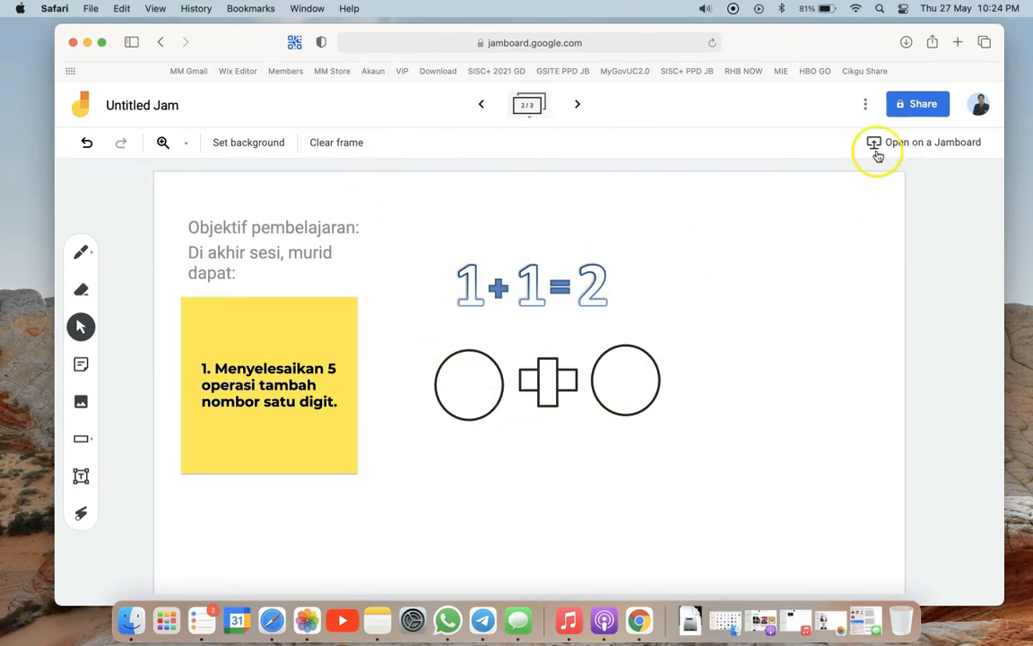
Step: Share the jam by link, setting access to "Anyone with the link" with the Editor role
click(864, 104)
click(864, 104)
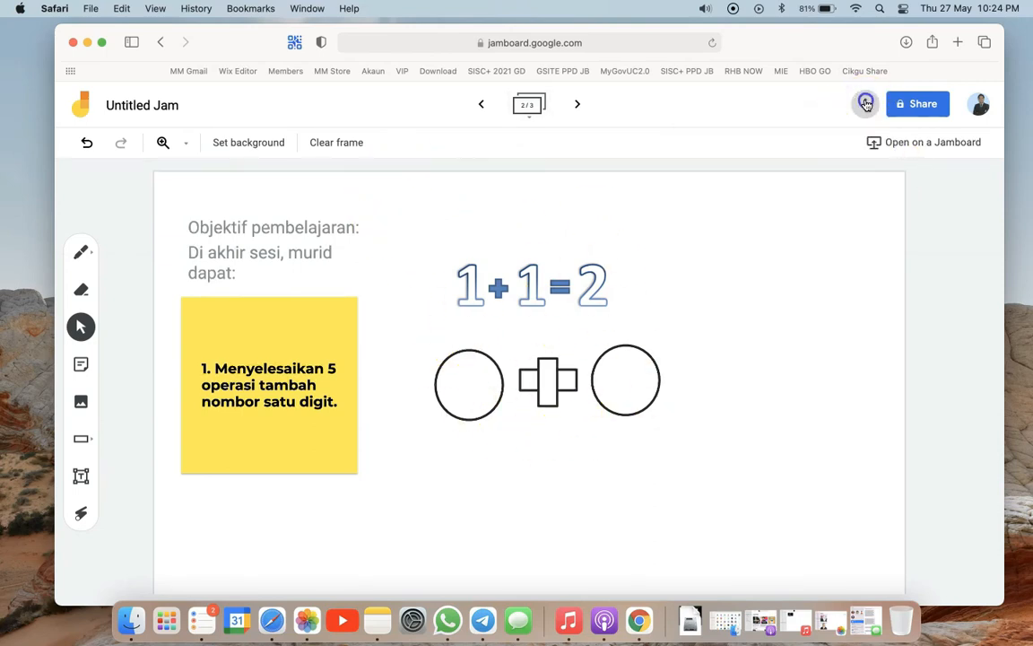
click(918, 104)
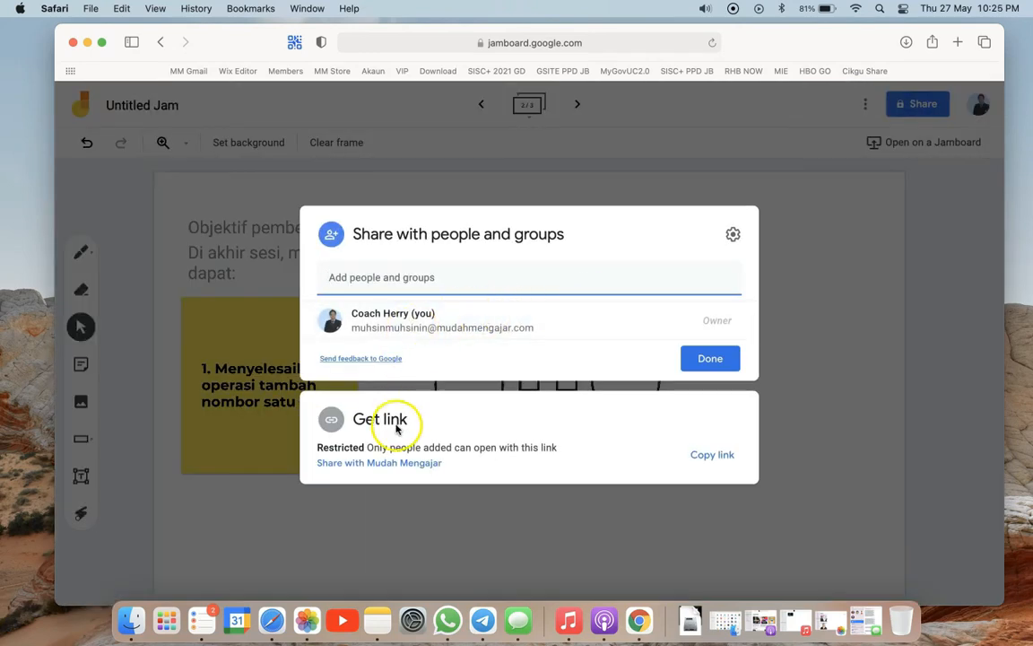
click(383, 462)
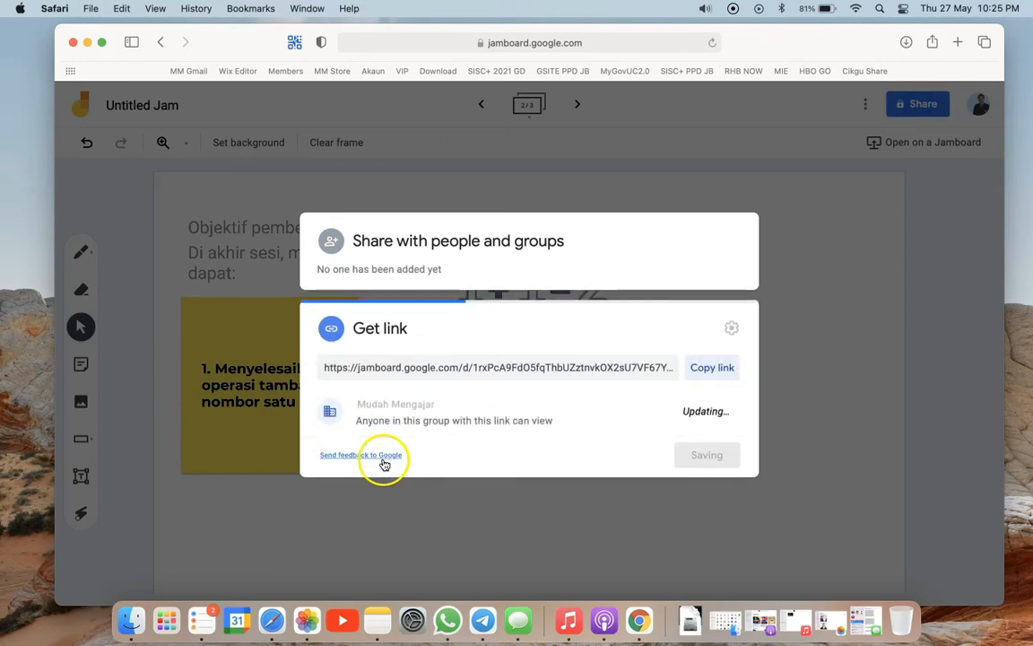
click(448, 409)
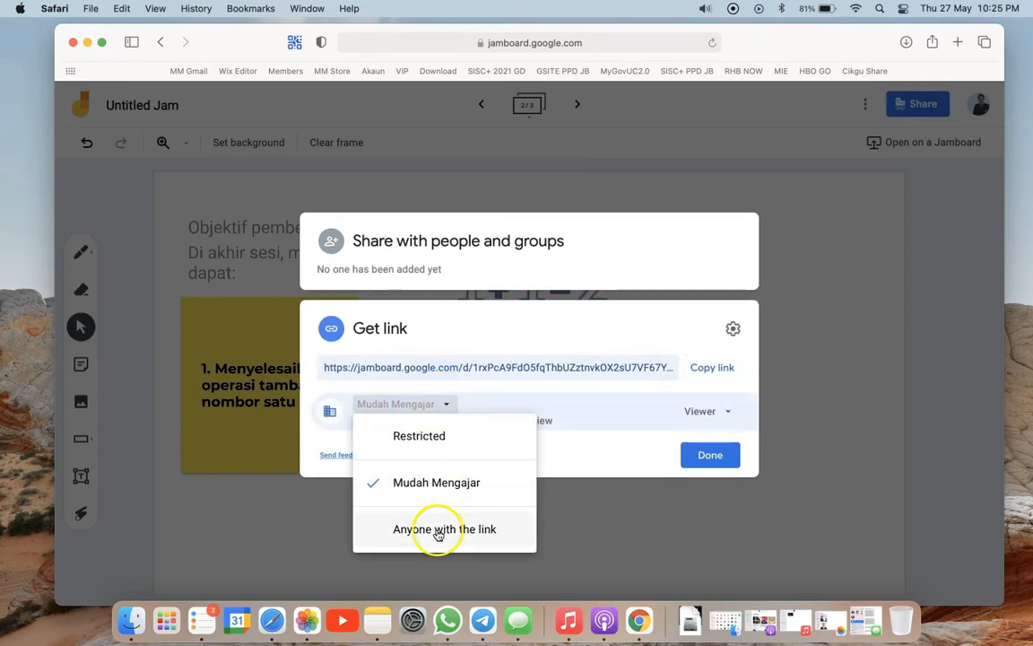
click(378, 529)
click(728, 414)
click(723, 477)
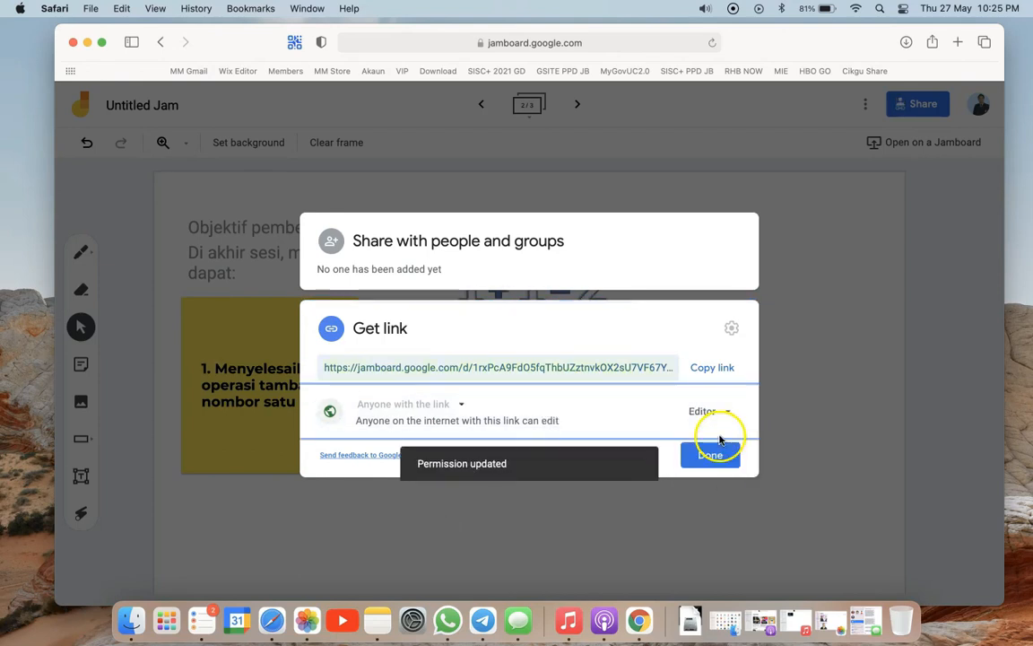
click(707, 455)
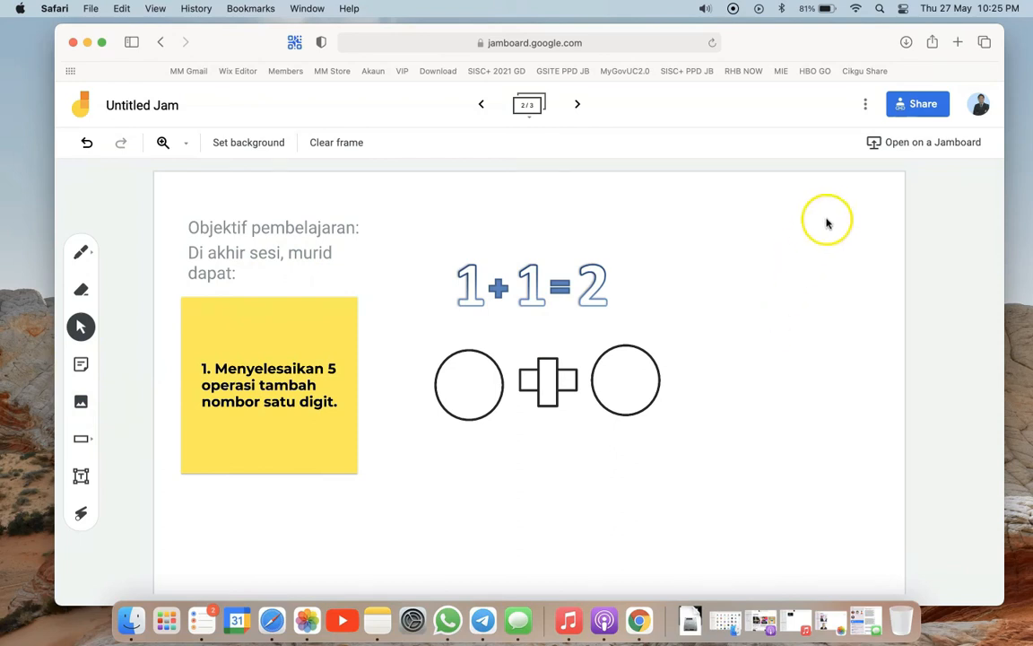
Step: Rename the jam as "Matematik"
click(866, 106)
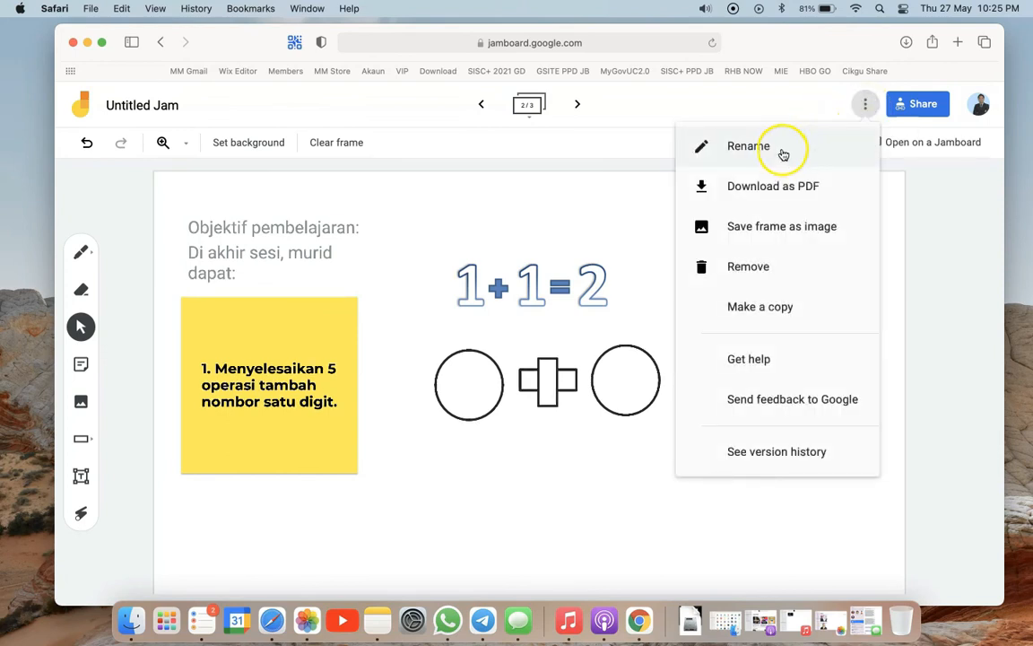
click(749, 145)
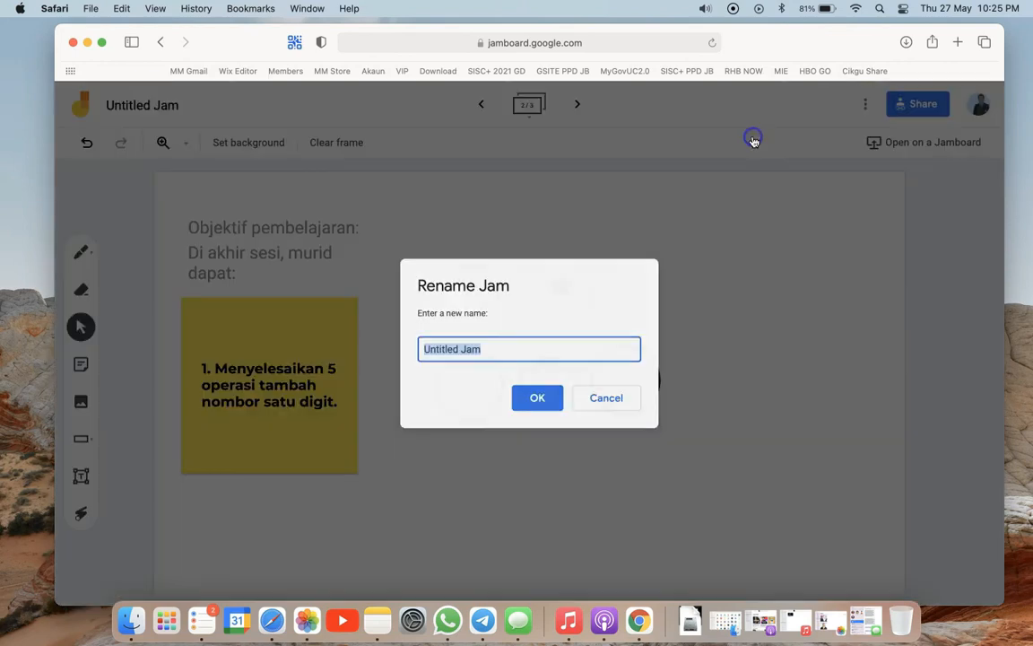
text(Matematik)
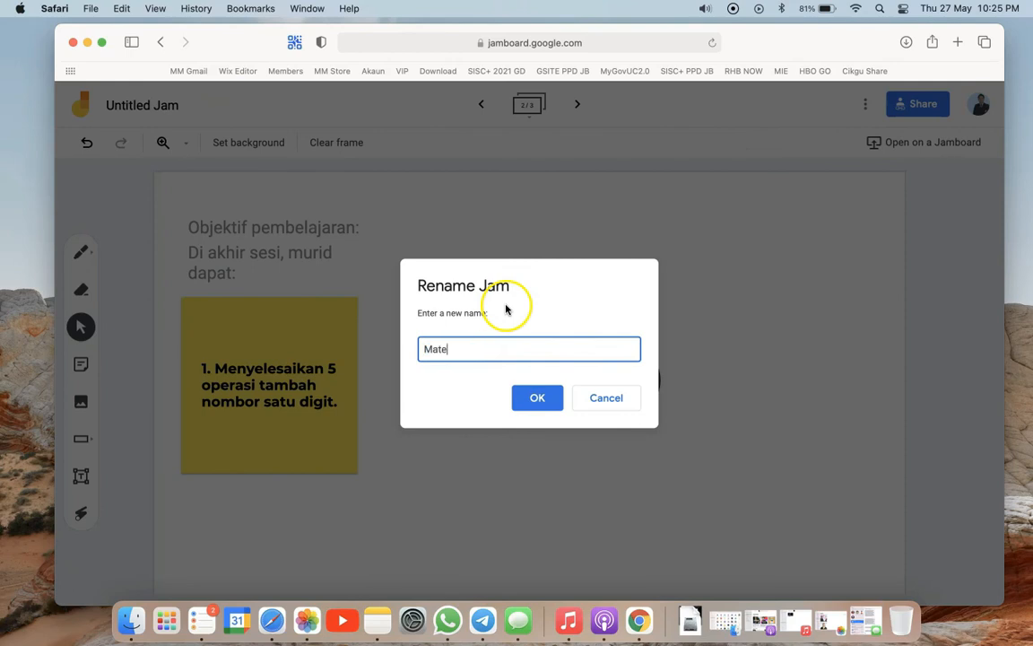
click(536, 397)
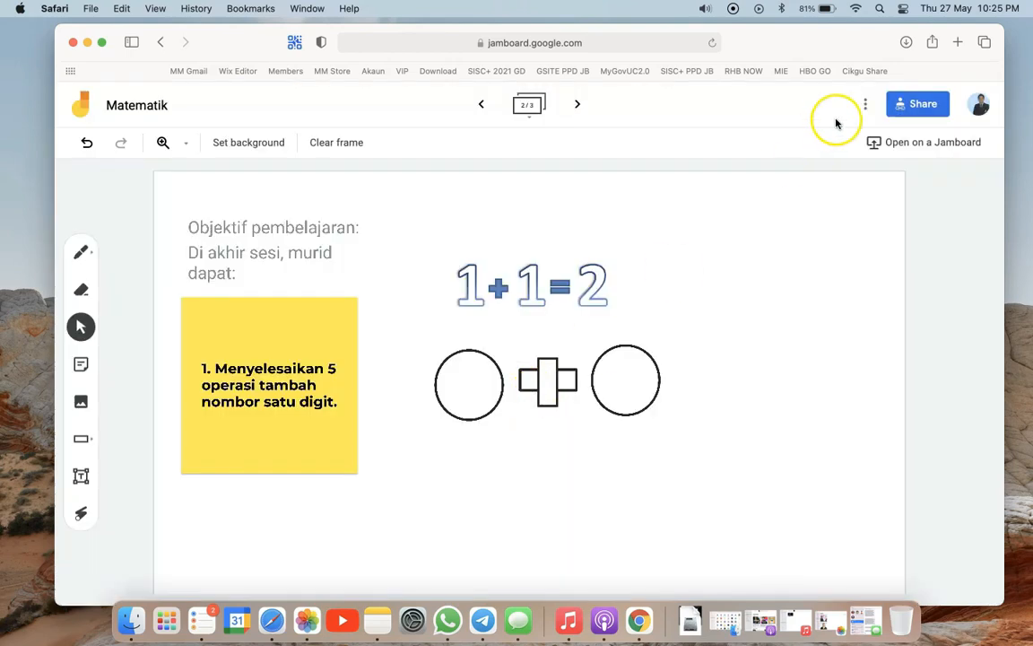
Step: Look over the jam's download, save-as-image, copy and version history options without using them, and return to the Jamboard home page
click(863, 105)
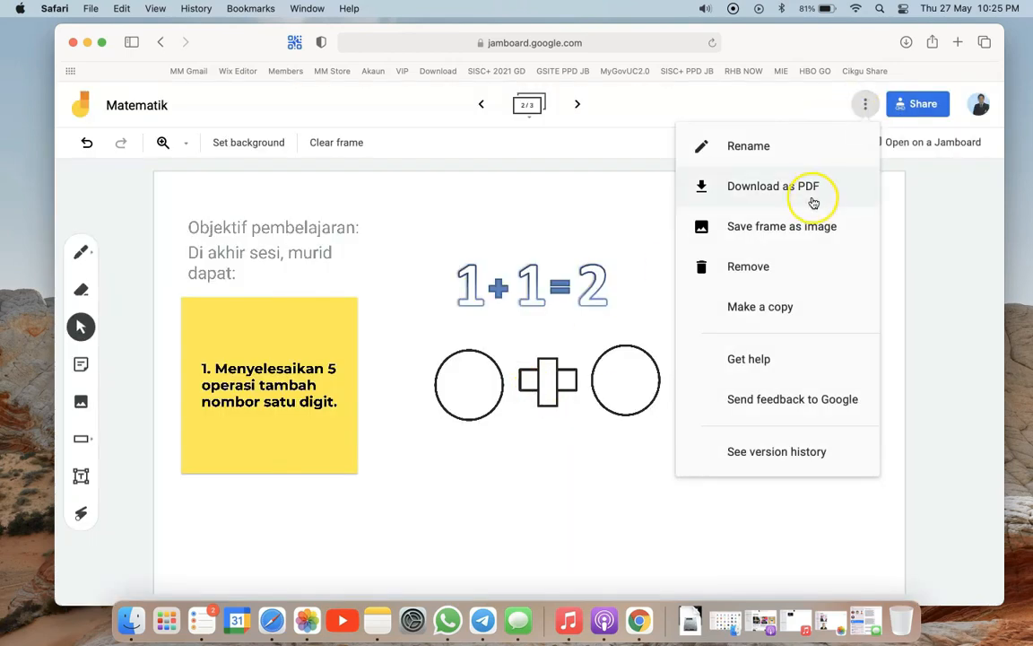
click(794, 230)
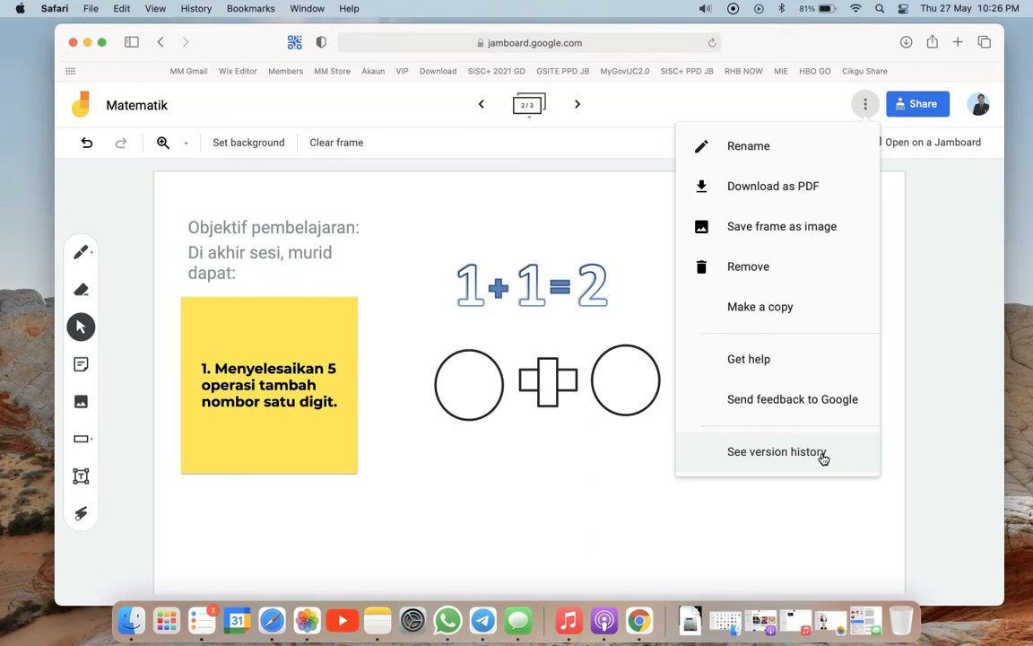
click(959, 302)
click(942, 204)
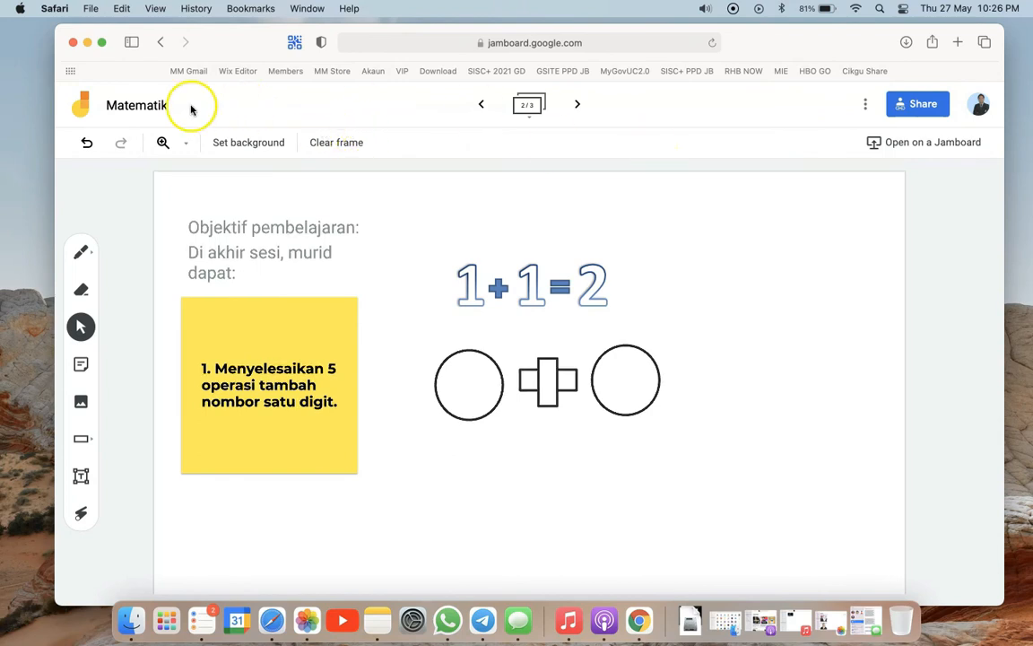
click(88, 107)
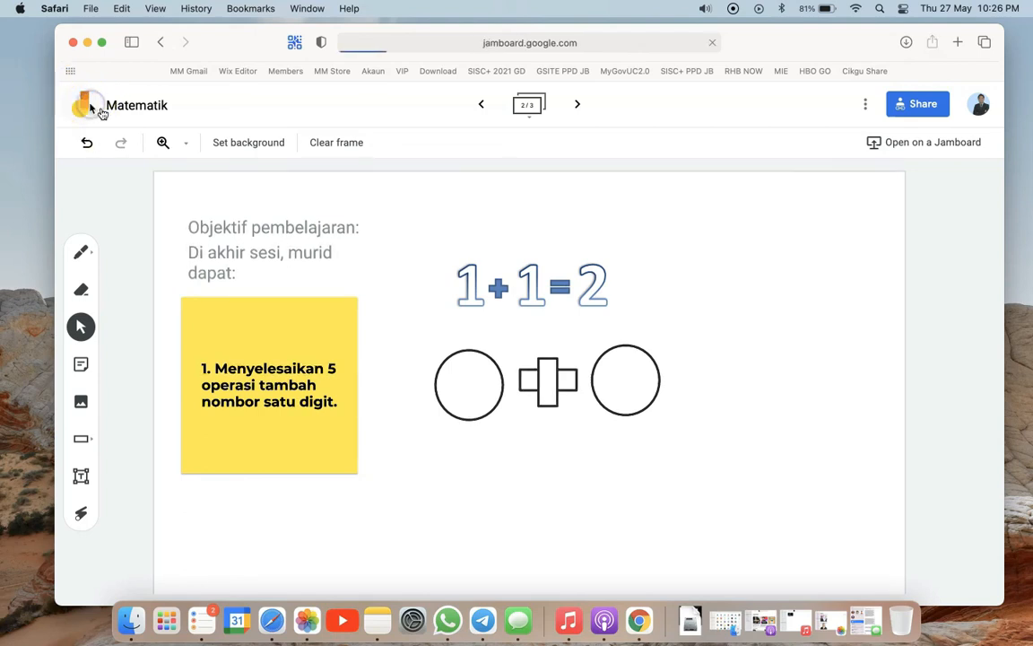